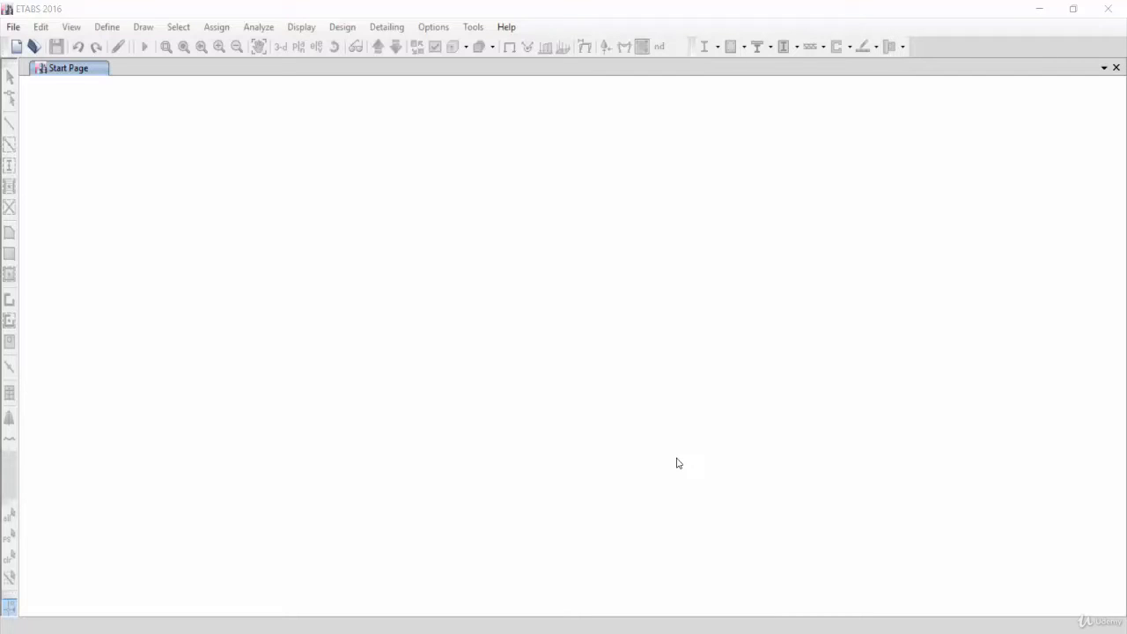
Start a new model
click(10, 27)
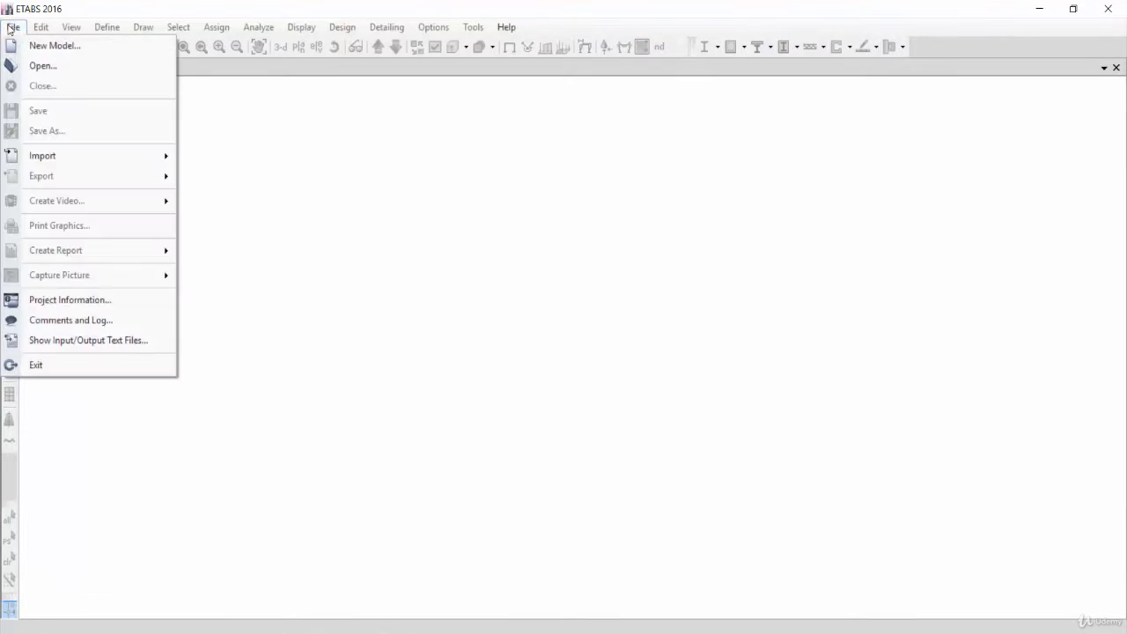
click(18, 29)
click(19, 27)
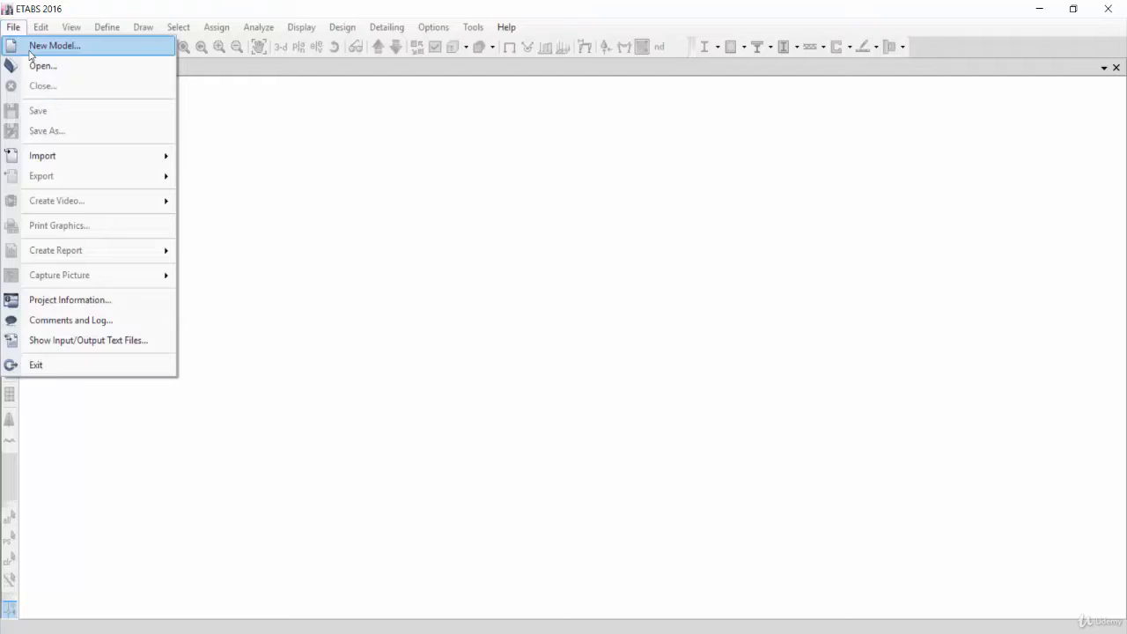
click(29, 48)
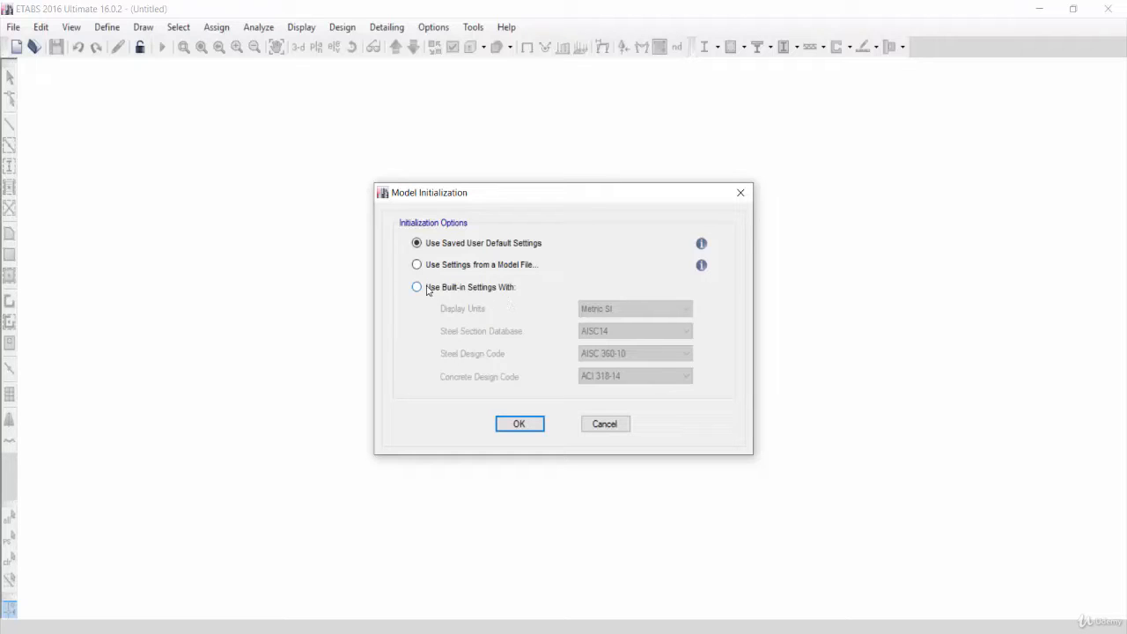
Initialize the model with built-in settings: Metric SI units, AISC14 section database, AISC 360-10 steel code and ACI 318-14 concrete code
click(460, 289)
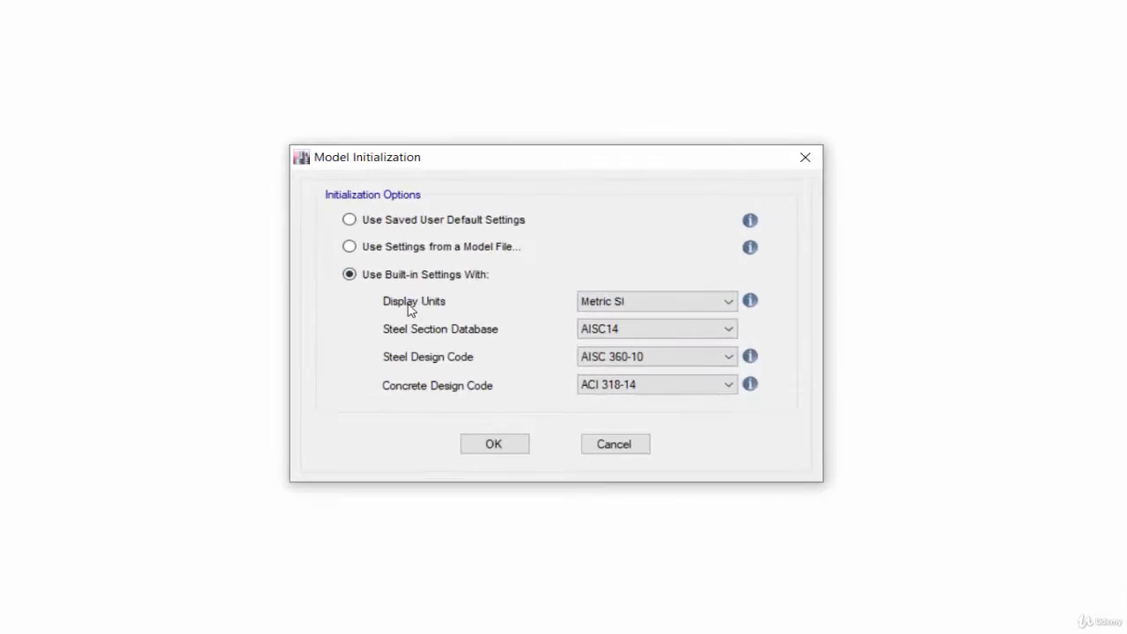
click(651, 301)
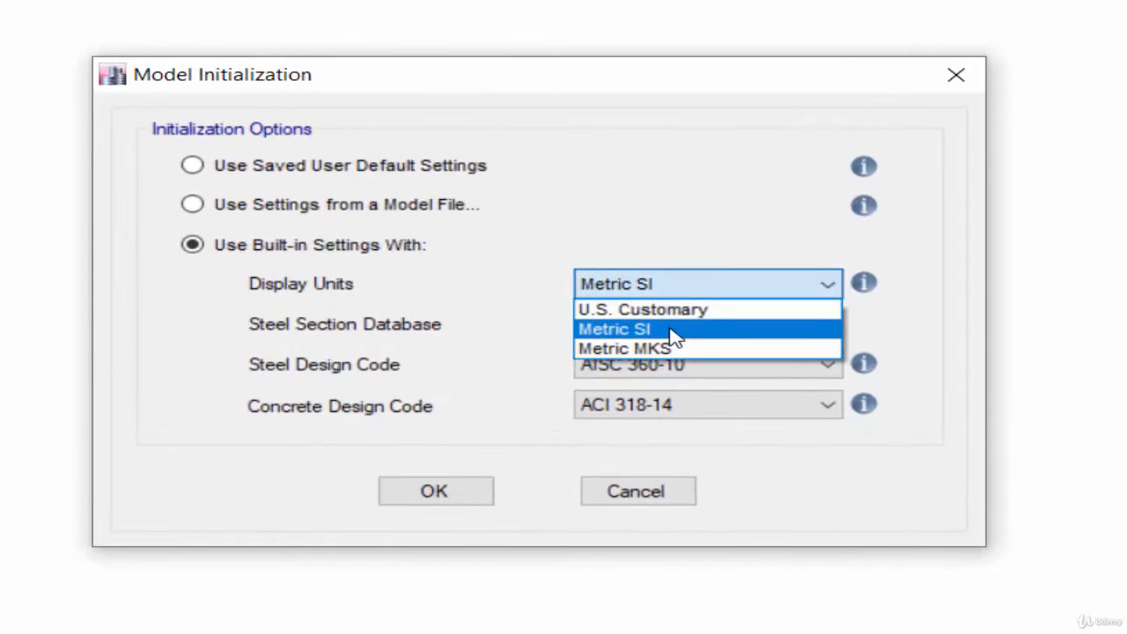
click(637, 326)
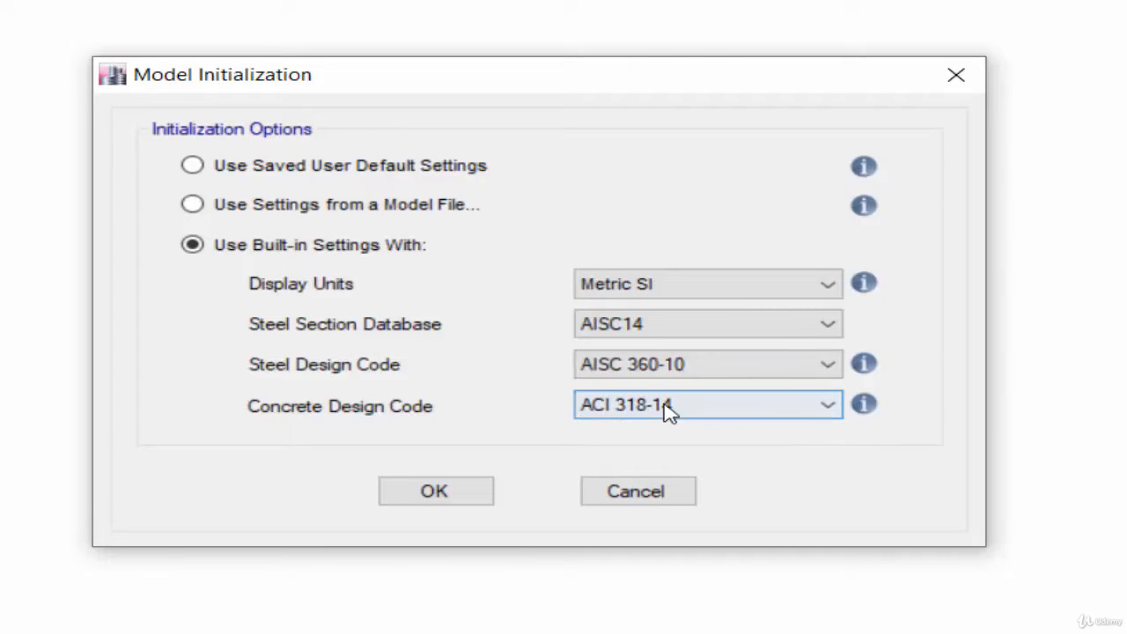
click(622, 291)
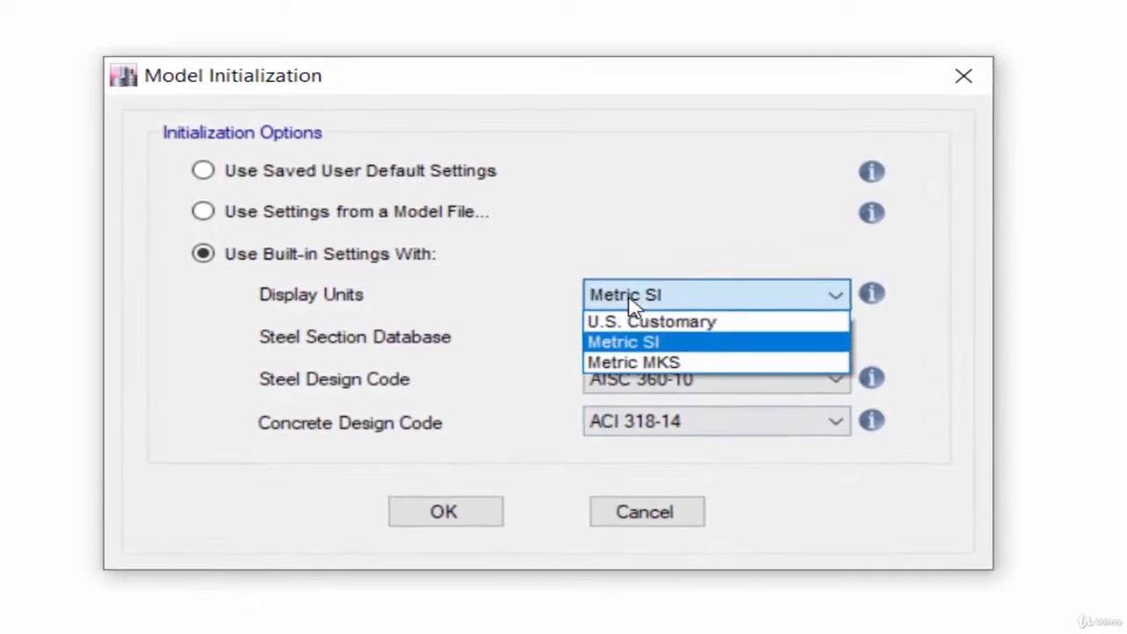
click(640, 341)
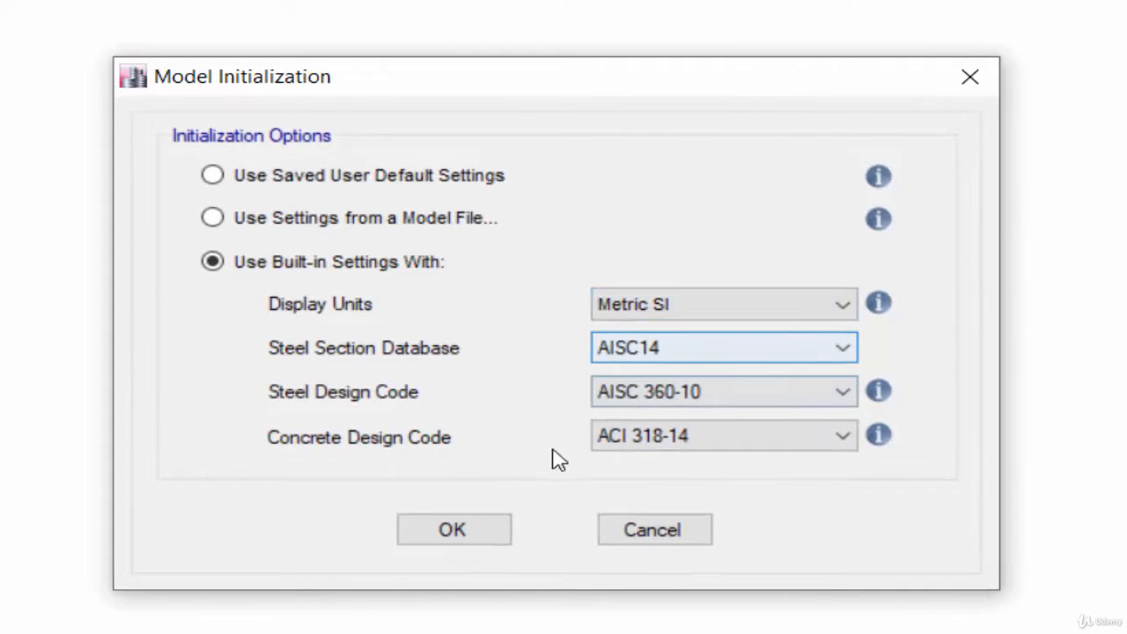
click(450, 532)
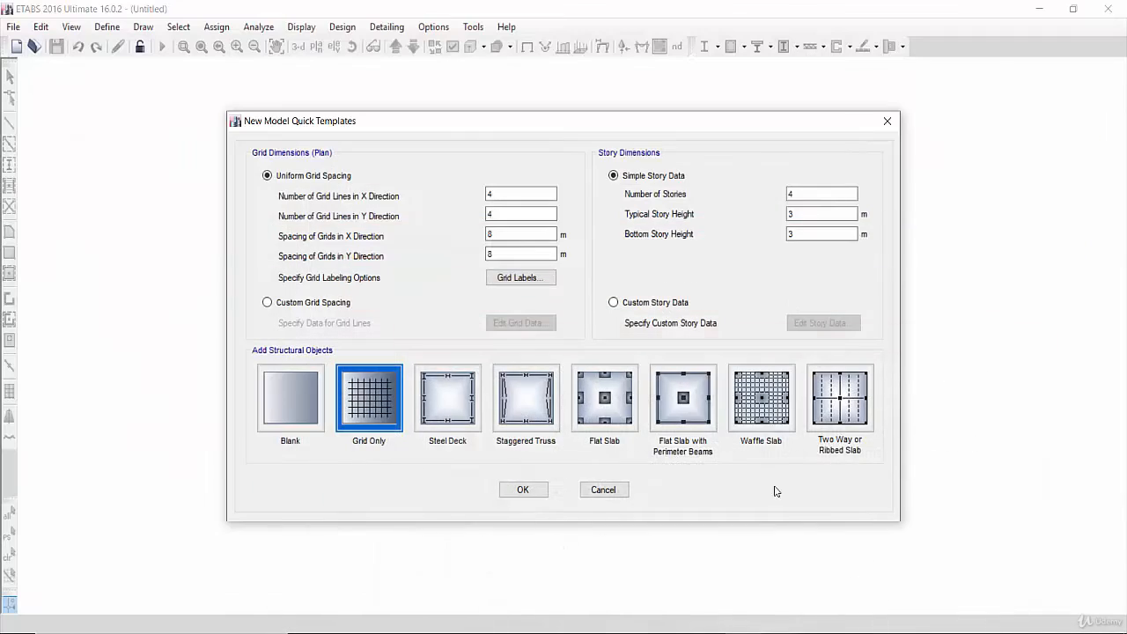
Define simple story data with 16 stories, a typical story height of 3 m and a bottom story height of 4 m
click(803, 192)
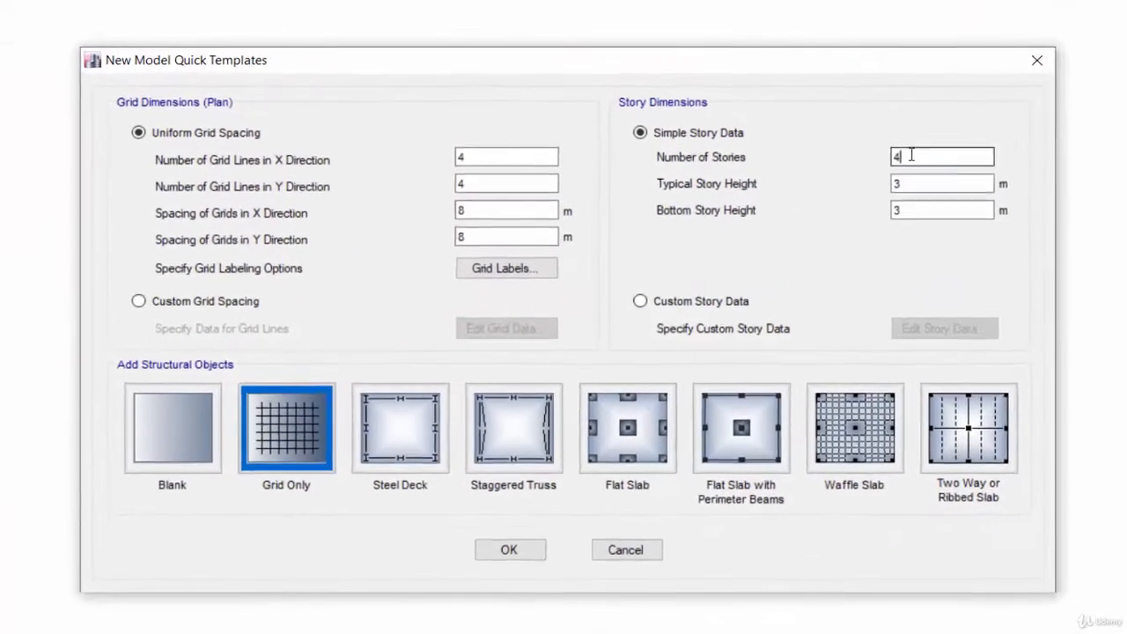
double_click(911, 156)
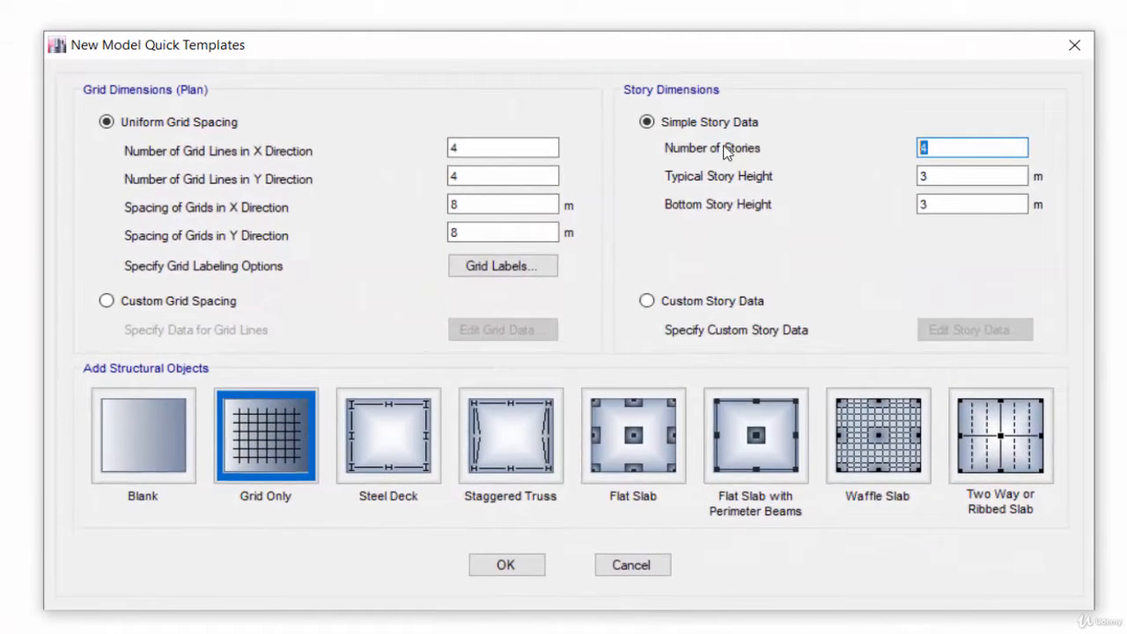
text(16)
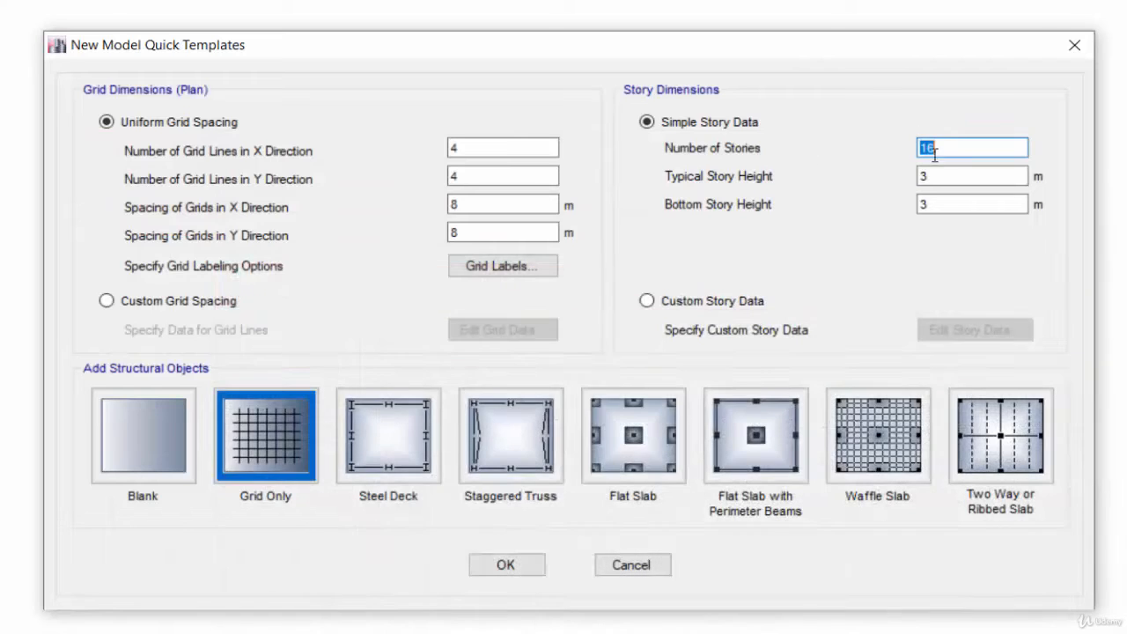
text(16)
key(Tab)
text(3)
key(Tab)
text(4)
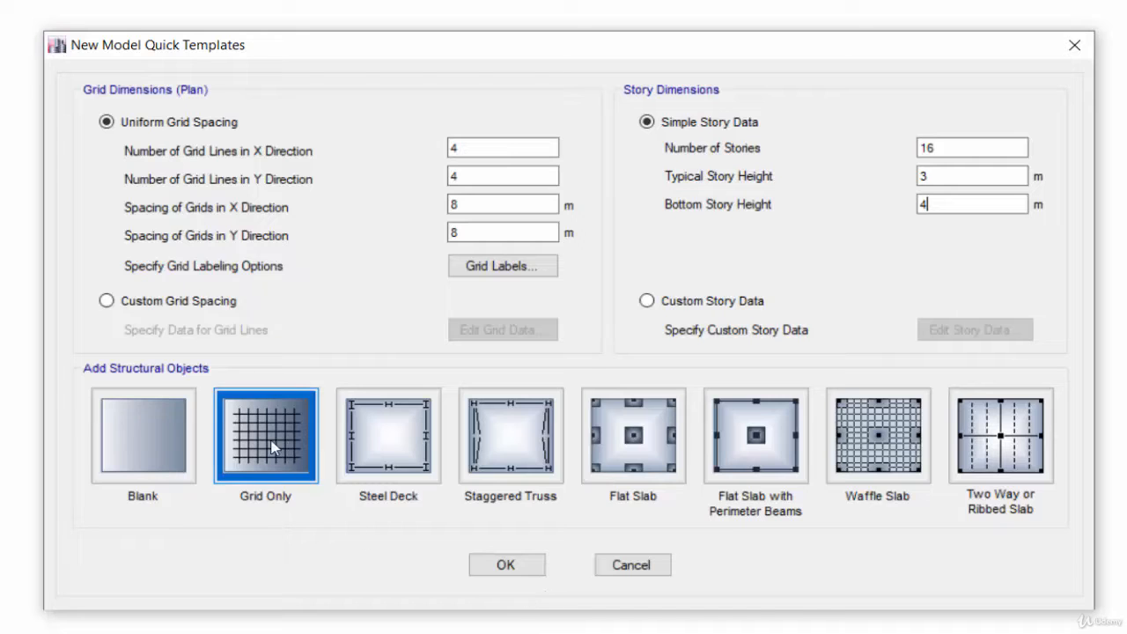
Choose custom grid spacing, open its grid data, and check the axis spacings on the CAD-2012.dwg plan in AutoCAD
click(225, 300)
click(495, 330)
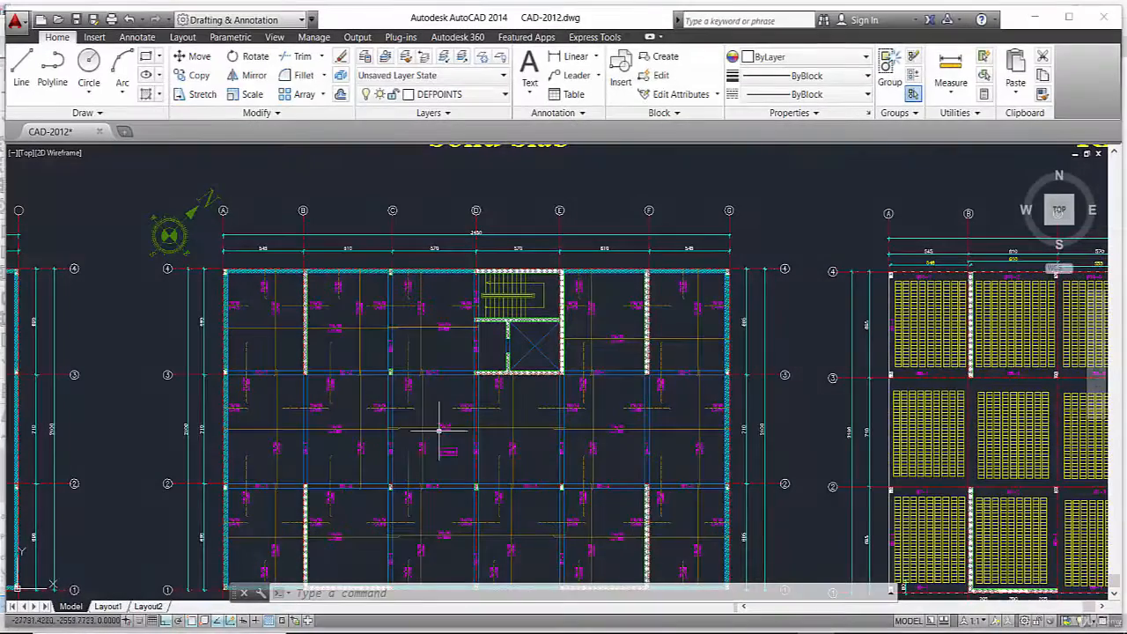
mouse_move(254, 254)
middle_down()
mouse_move(502, 249)
mouse_move(401, 258)
middle_up()
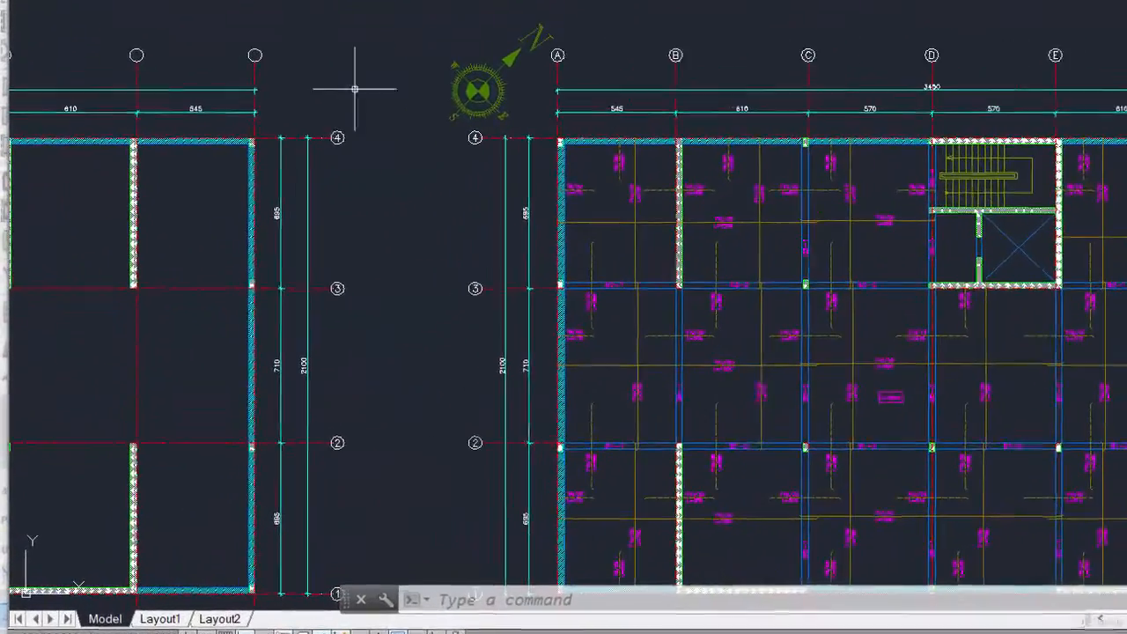
middle_drag(97, 236, 281, 214)
scroll(421, 56, down, 5)
scroll(649, 35, up, 6)
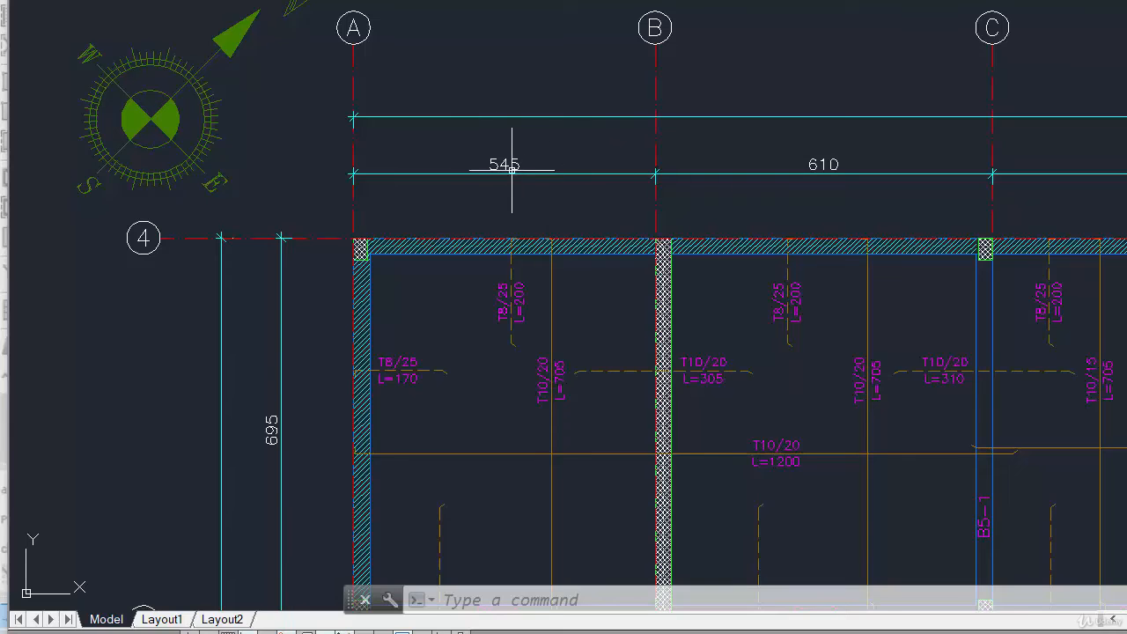
scroll(510, 165, up, 4)
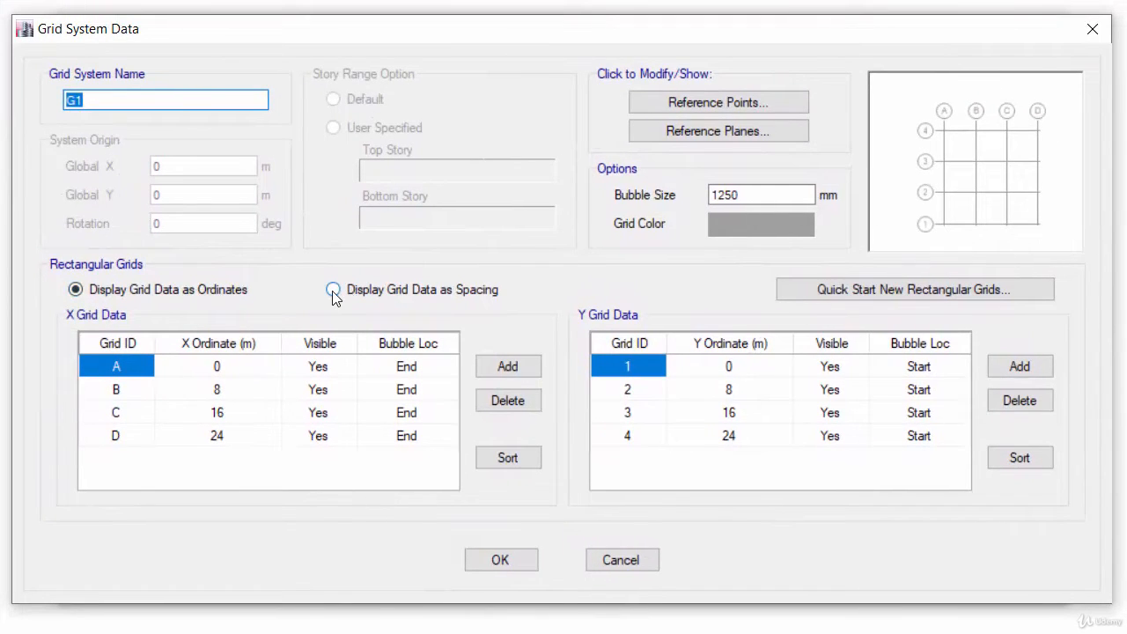
In ETABS, display the grid data as spacing and set the X spacing to 5.45 m for grid A and 6.1 m for grid B
click(333, 290)
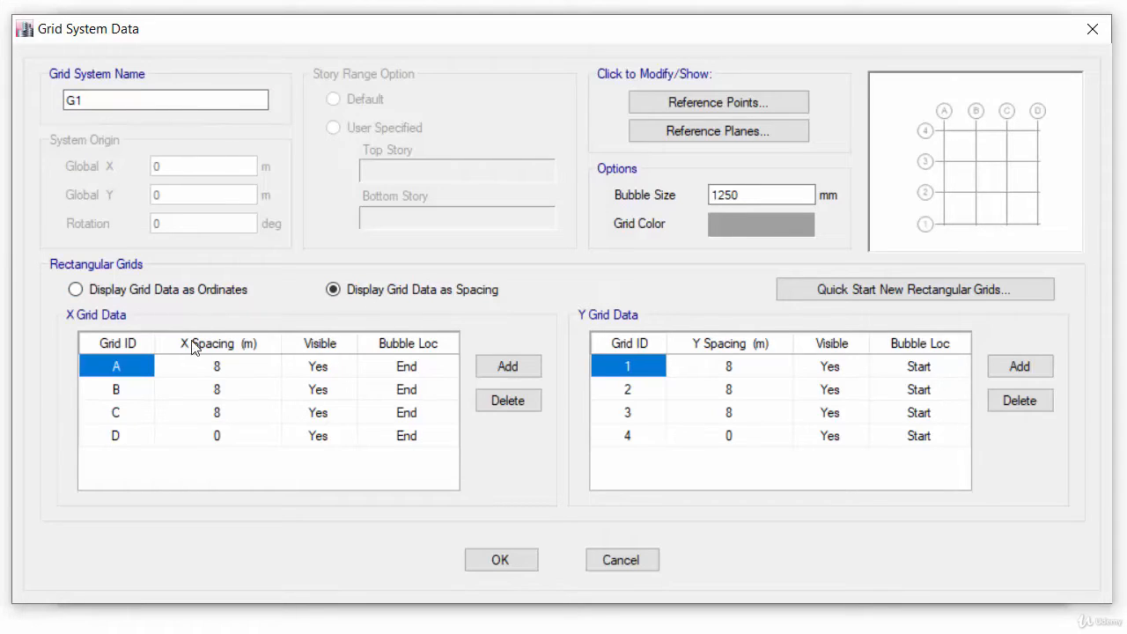
click(223, 370)
text(5)
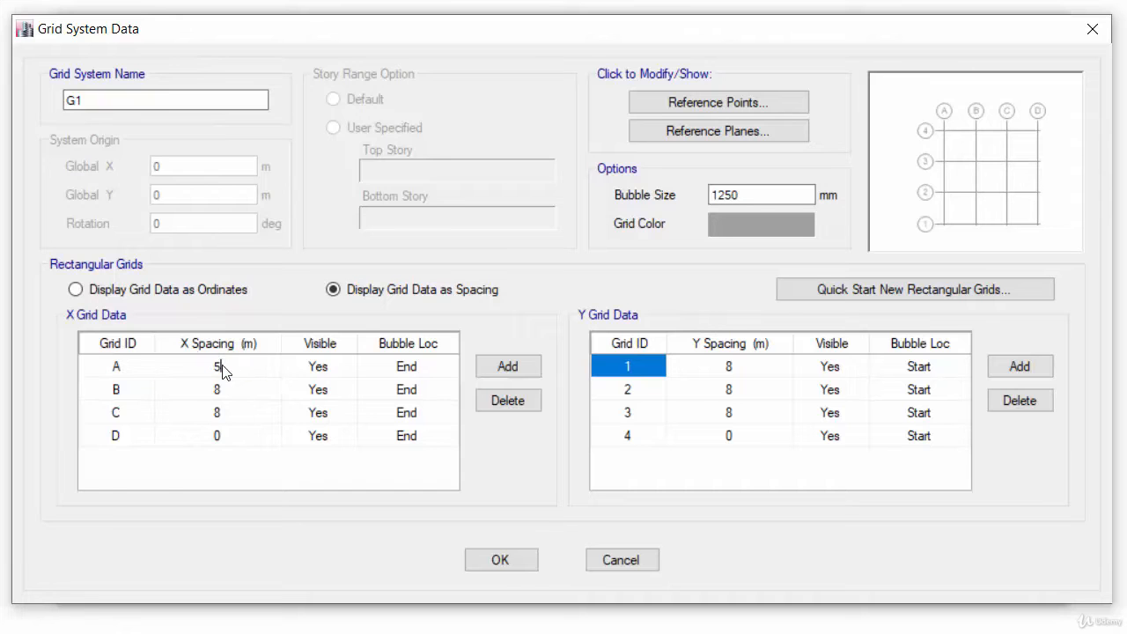
text(.45)
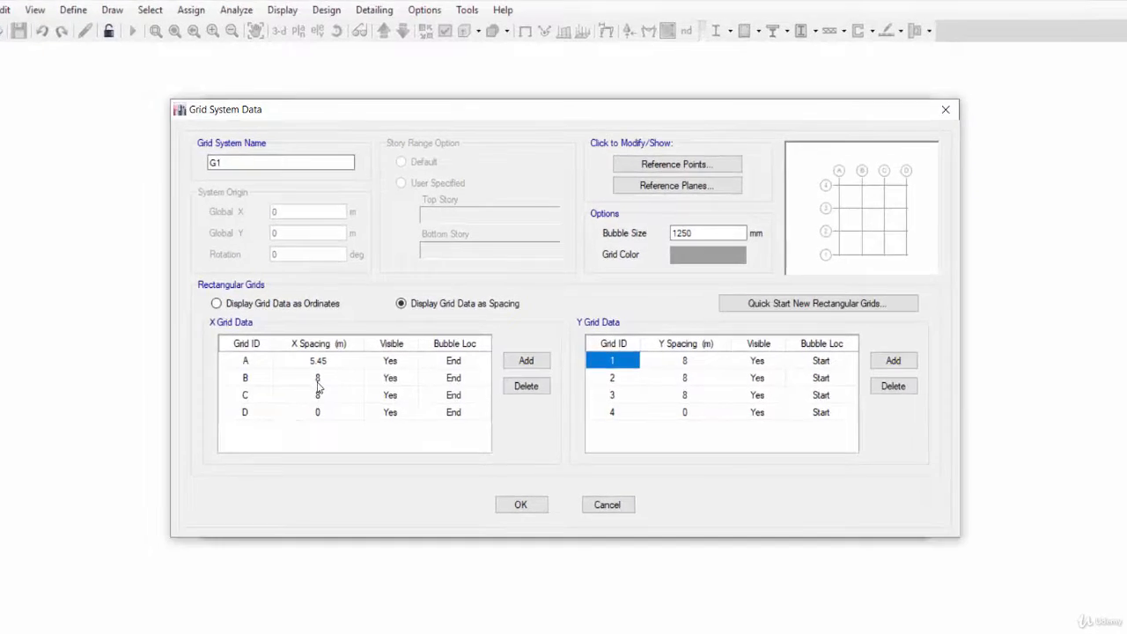
click(334, 372)
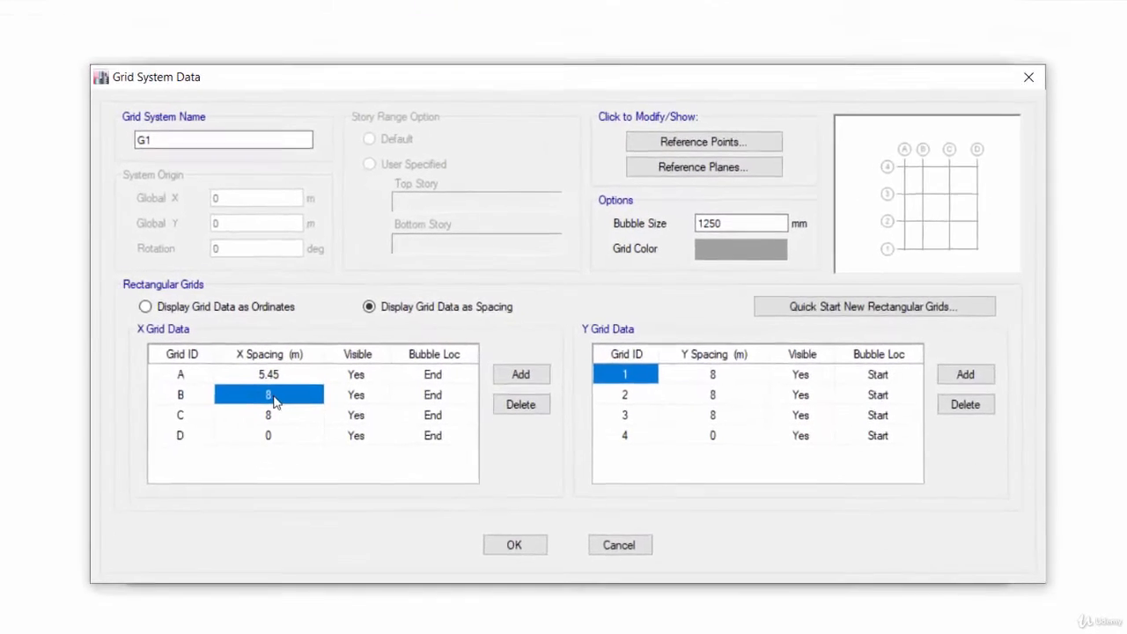
text(6.1)
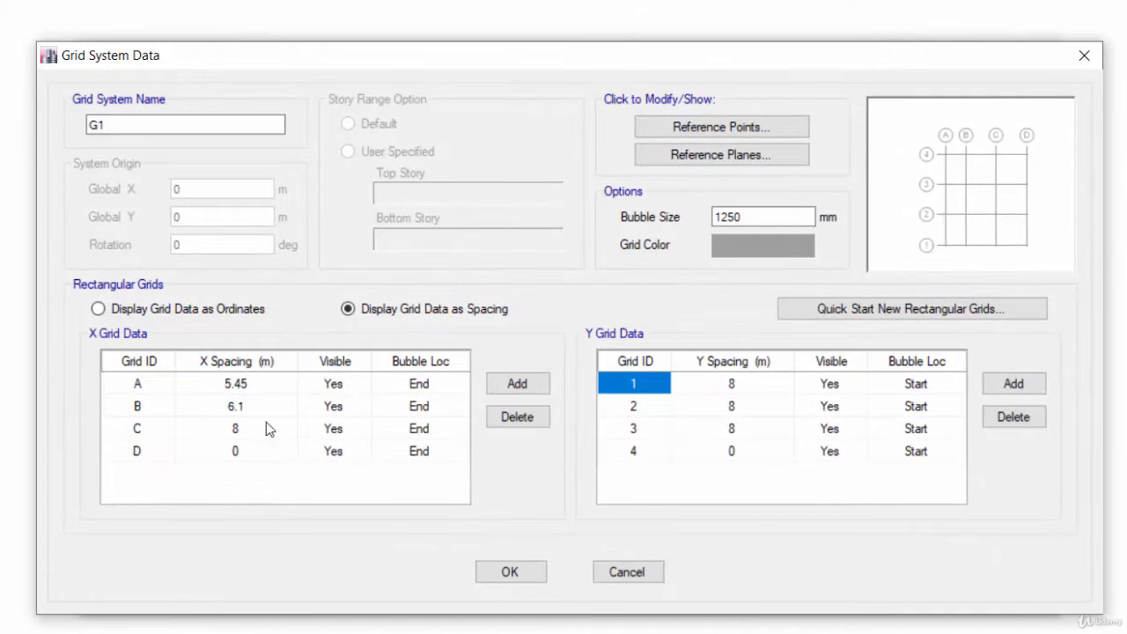
key(Return)
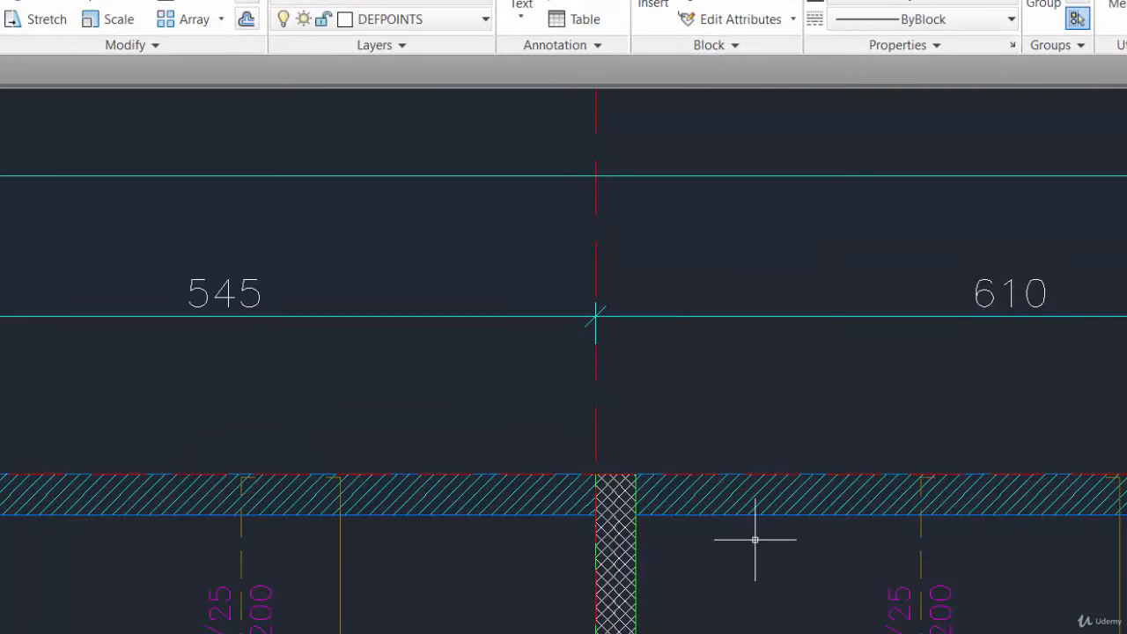
Following the AutoCAD plan, set grid C's X spacing to 5.7 m and add X grid lines E, F and G
middle_drag(933, 472, 9, 414)
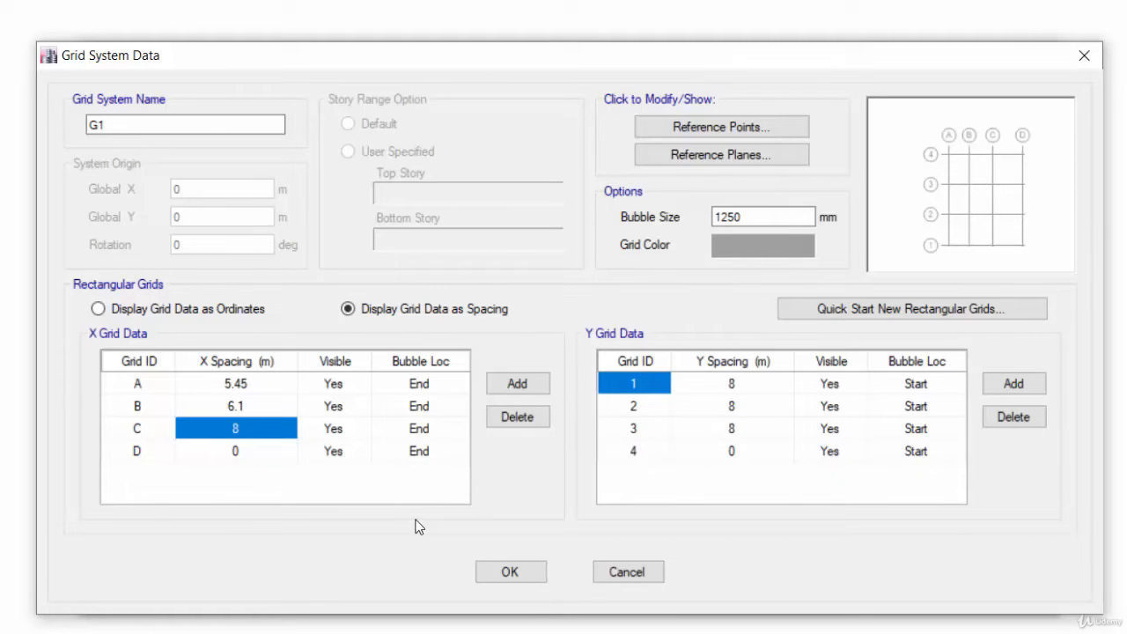
text(5.7)
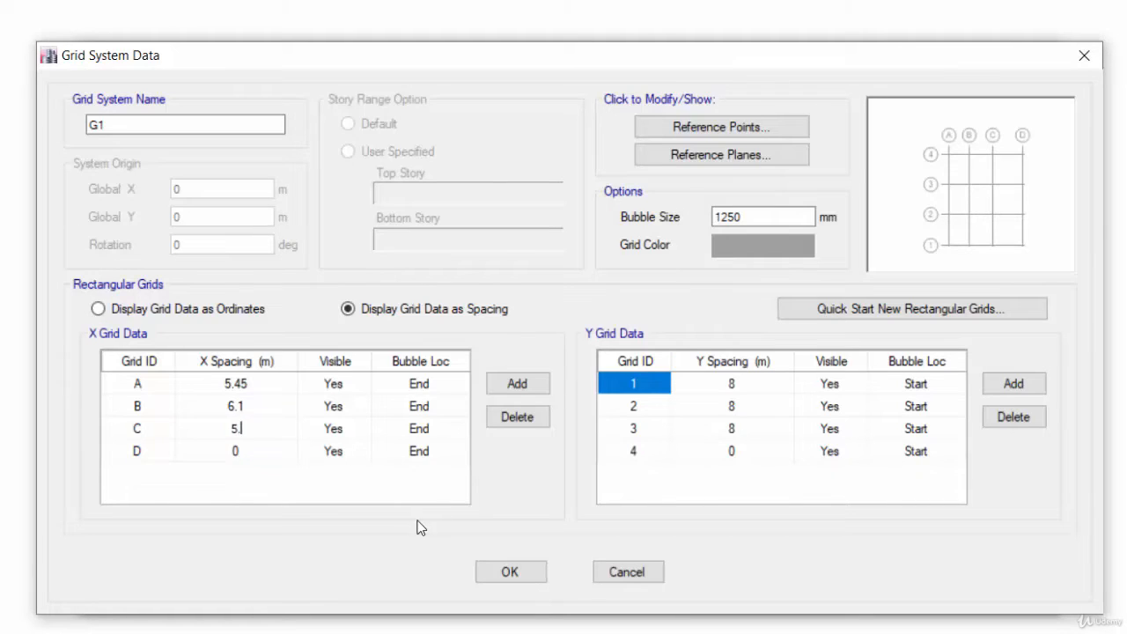
click(541, 390)
click(541, 390)
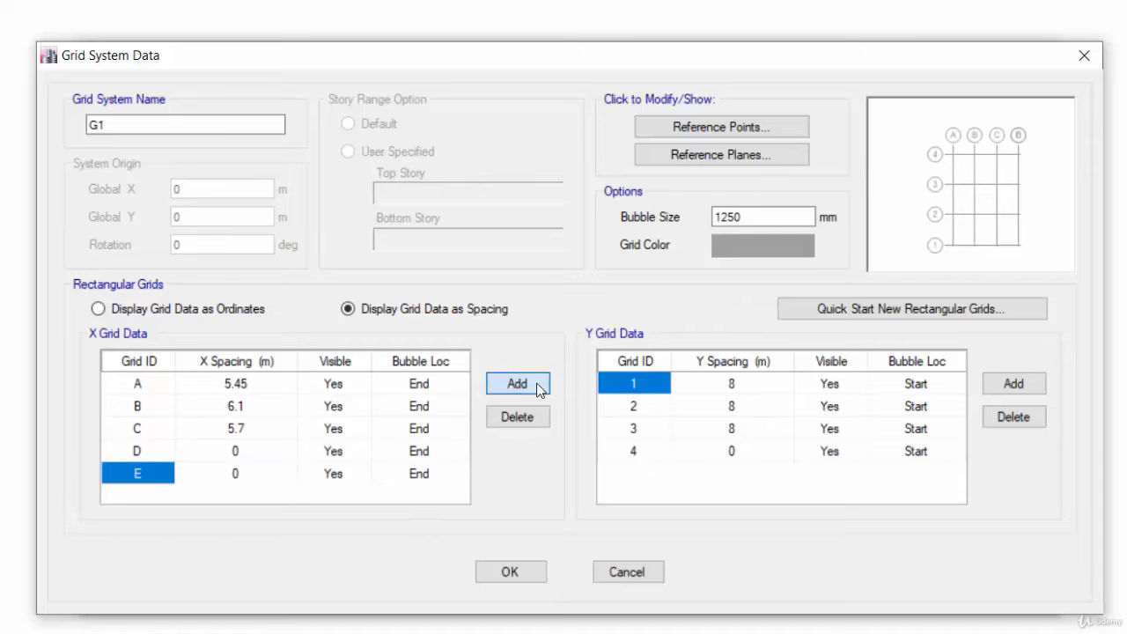
click(541, 390)
Check the D–E dimension on the AutoCAD plan and set grid D's X spacing to 5.7 m
click(251, 407)
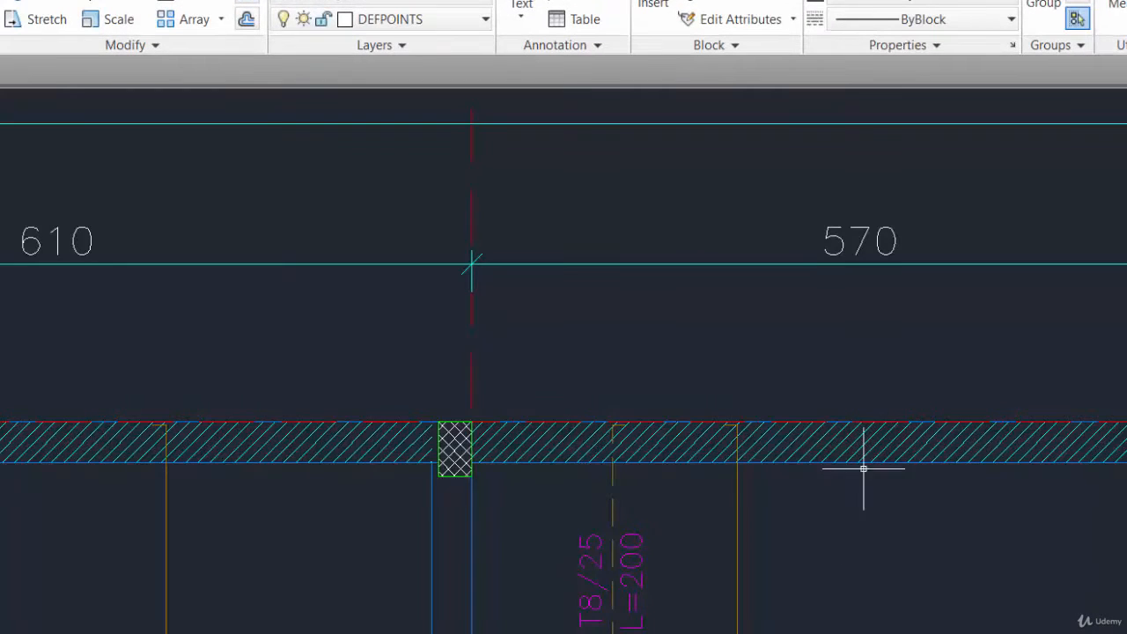
scroll(865, 469, down, 2)
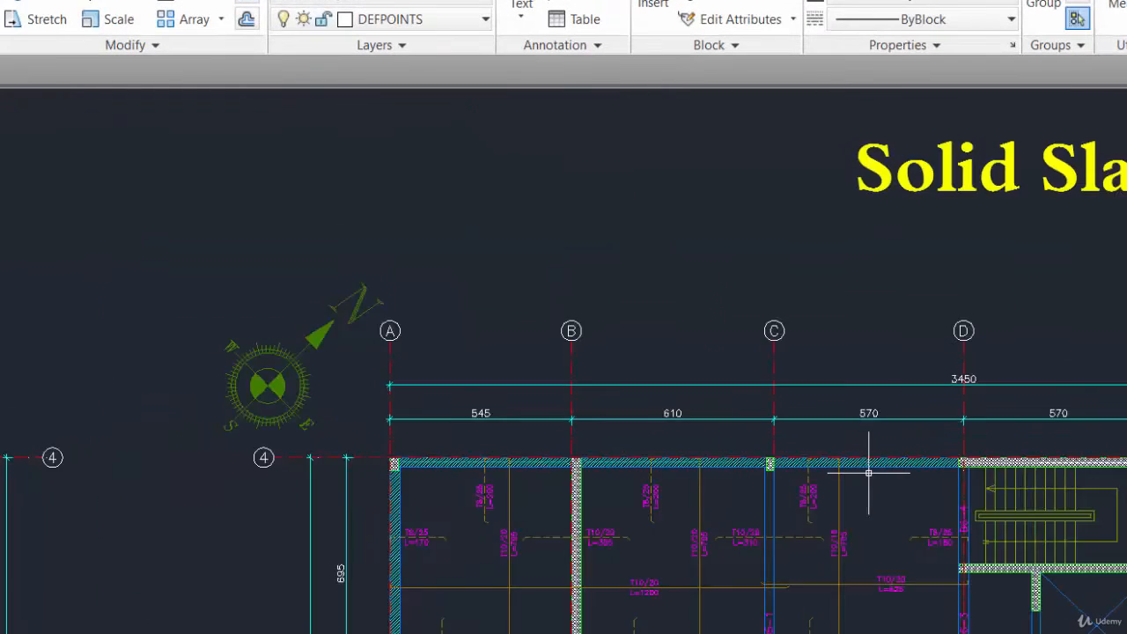
middle_drag(1060, 427, 773, 443)
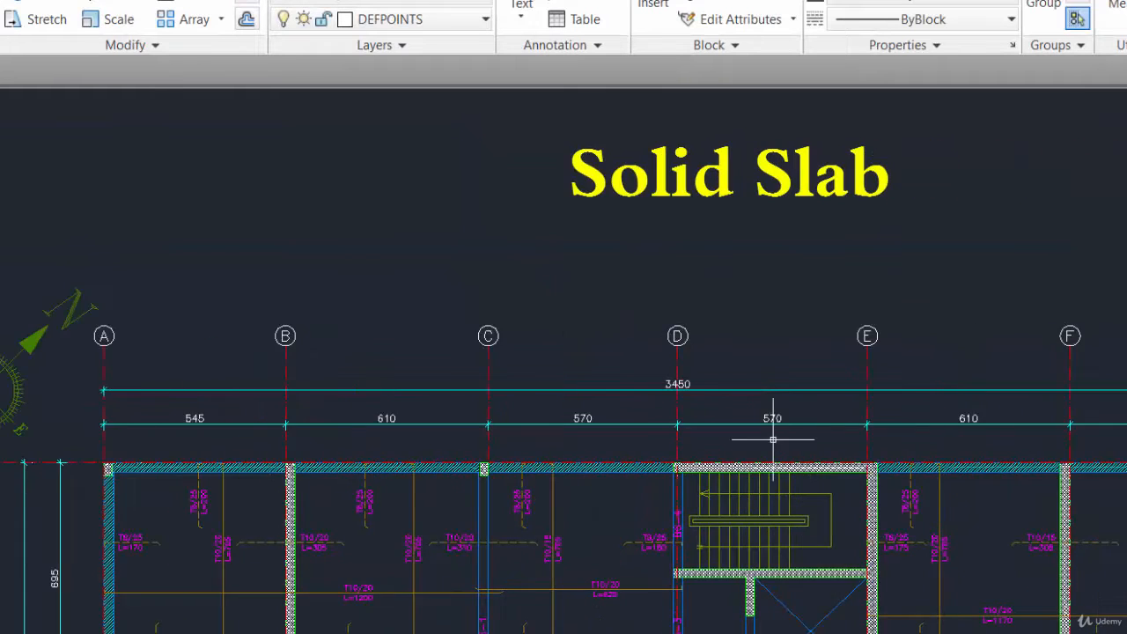
scroll(773, 437, up, 3)
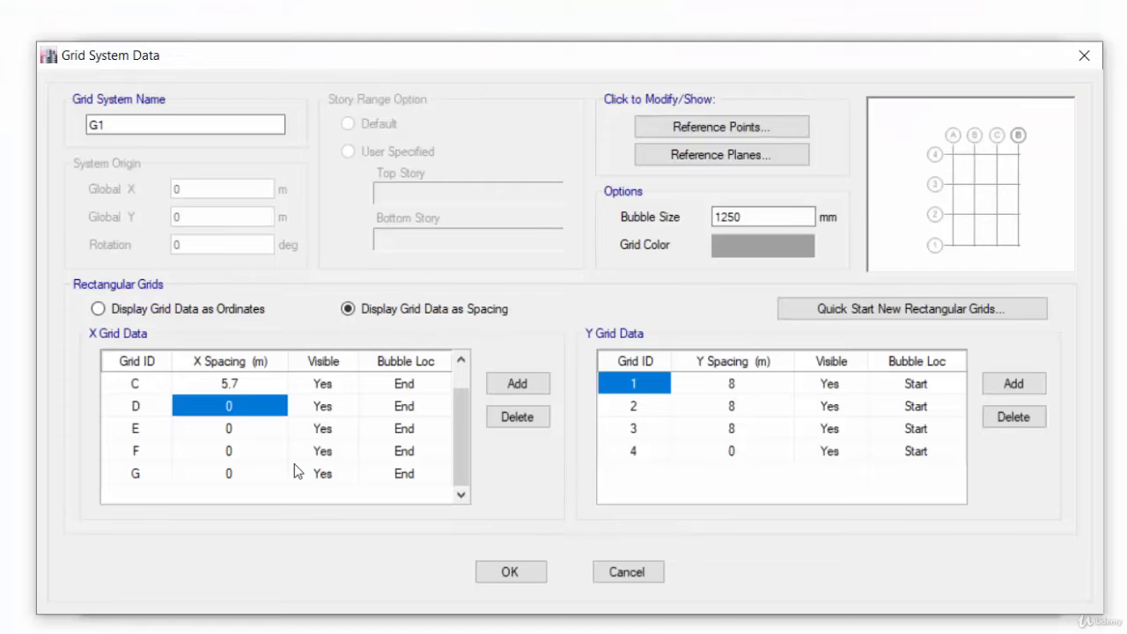
text(5.7)
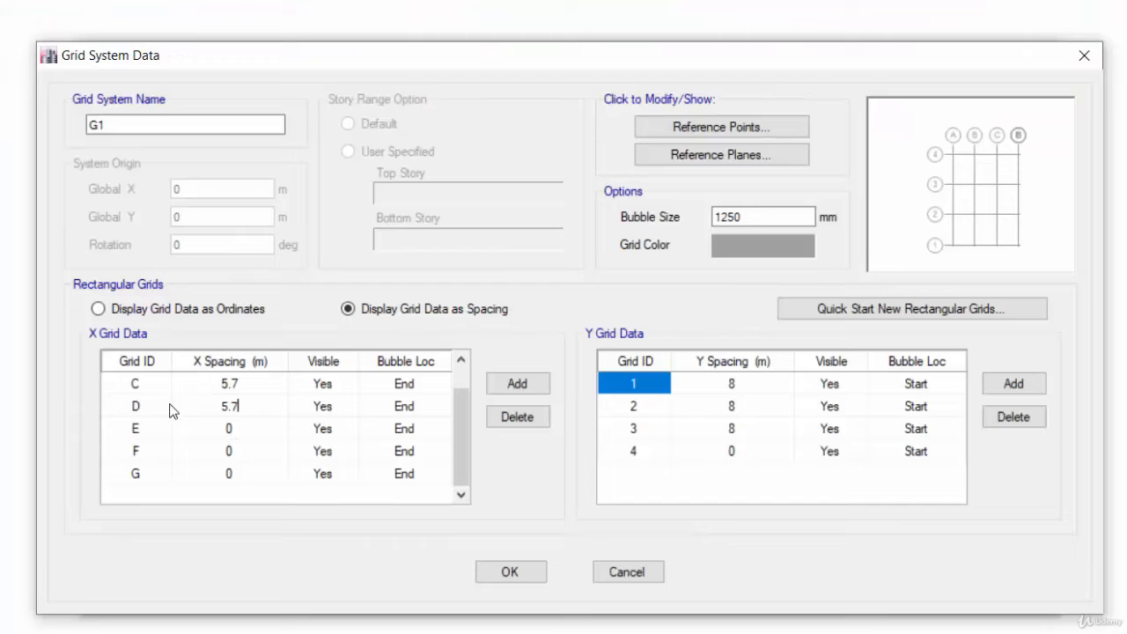
Check the E–F dimension on the AutoCAD plan and set grid E's X spacing to 6.1 m
click(273, 430)
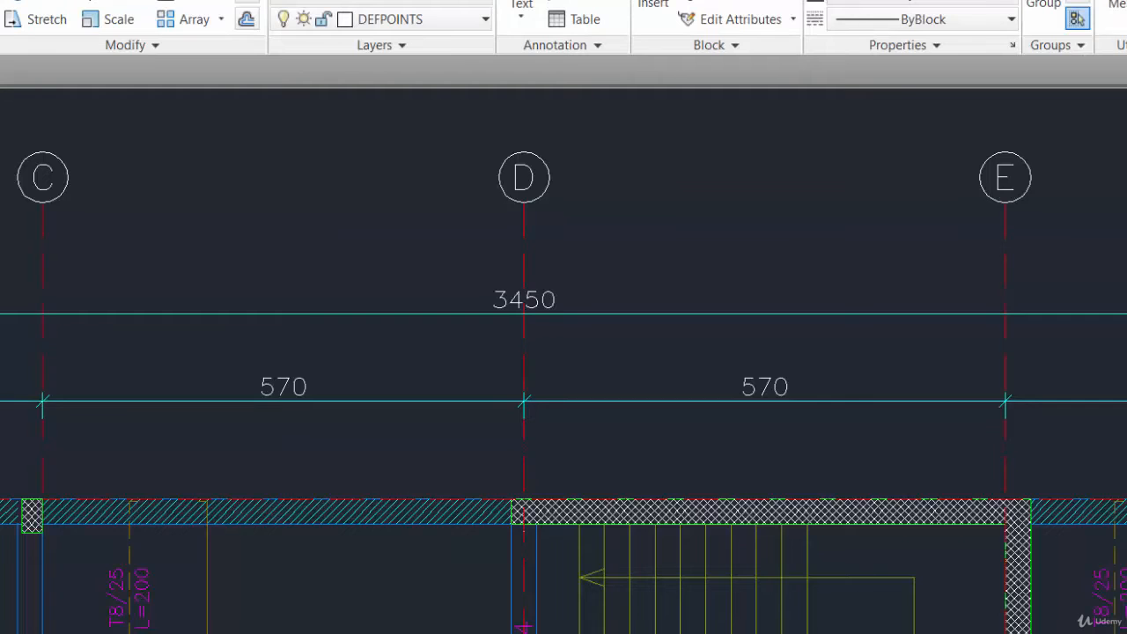
scroll(722, 378, down, 2)
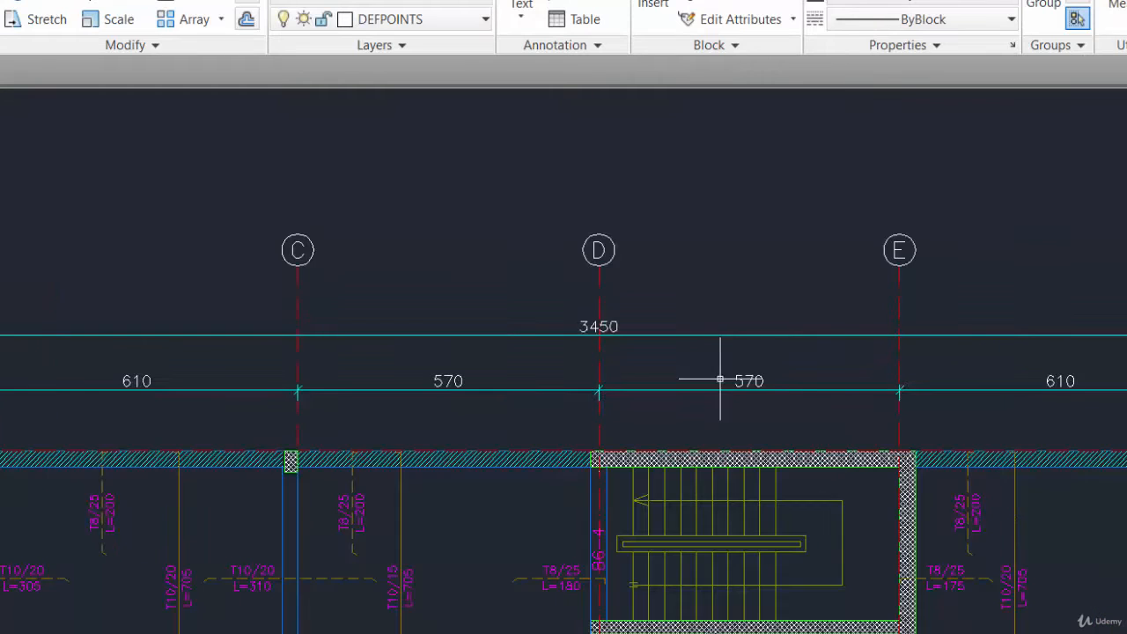
middle_drag(922, 388, 733, 387)
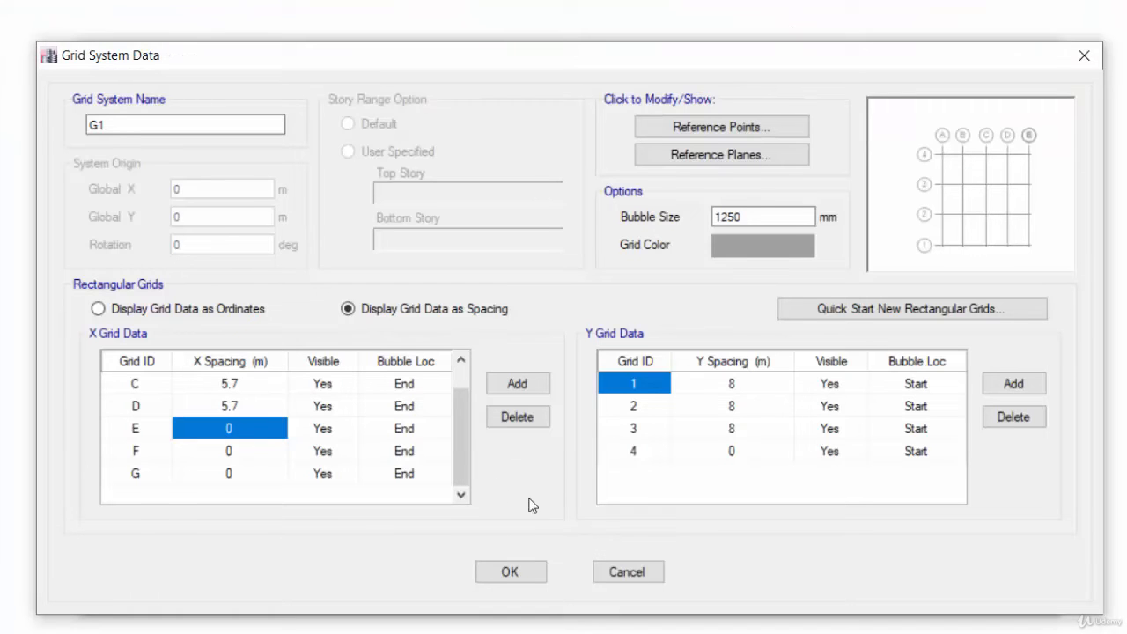
click(259, 448)
click(251, 429)
text(6.1)
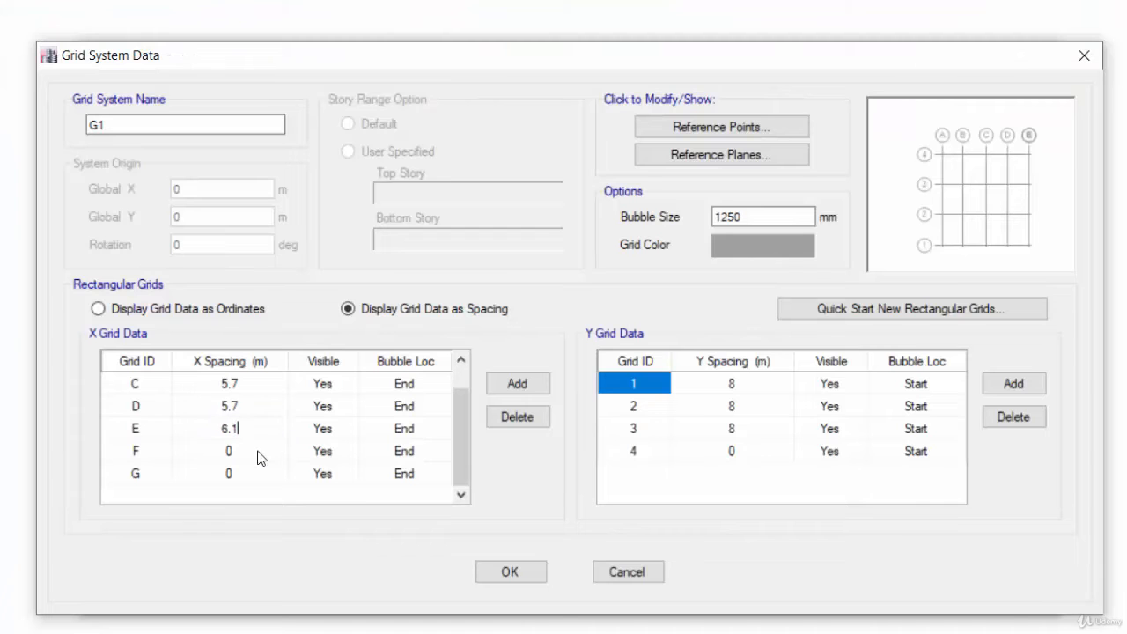
Check the F–G dimension on the AutoCAD plan and set grid F's X spacing to 5.45 m in ETABS
click(261, 453)
scroll(878, 474, down, 2)
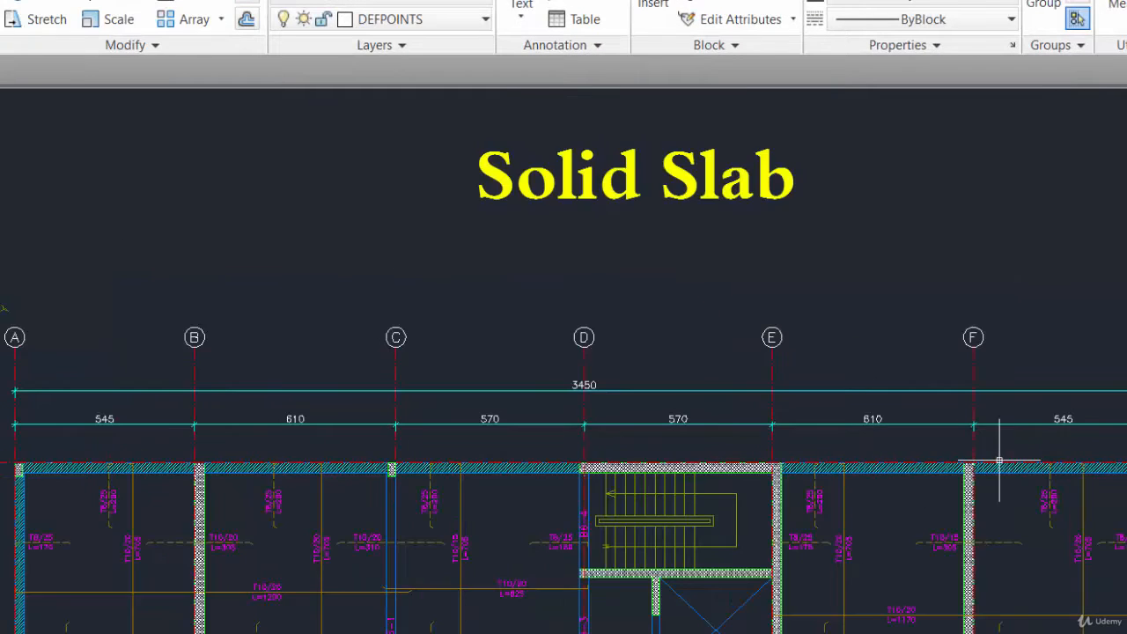
scroll(1064, 431, up, 4)
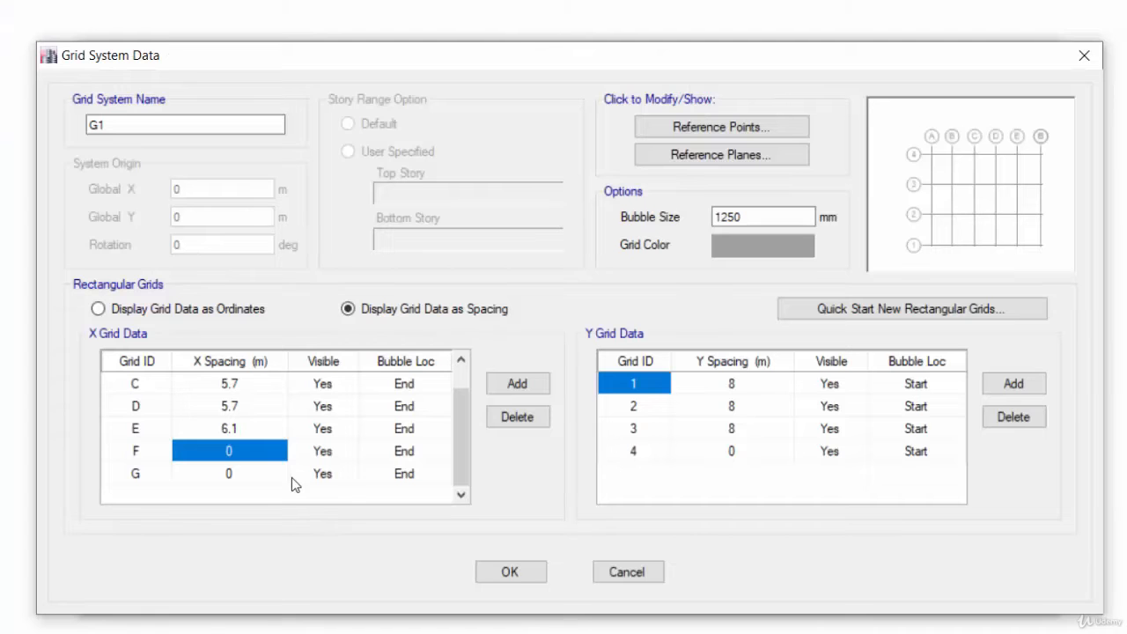
text(25)
key(BackSpace)
key(BackSpace)
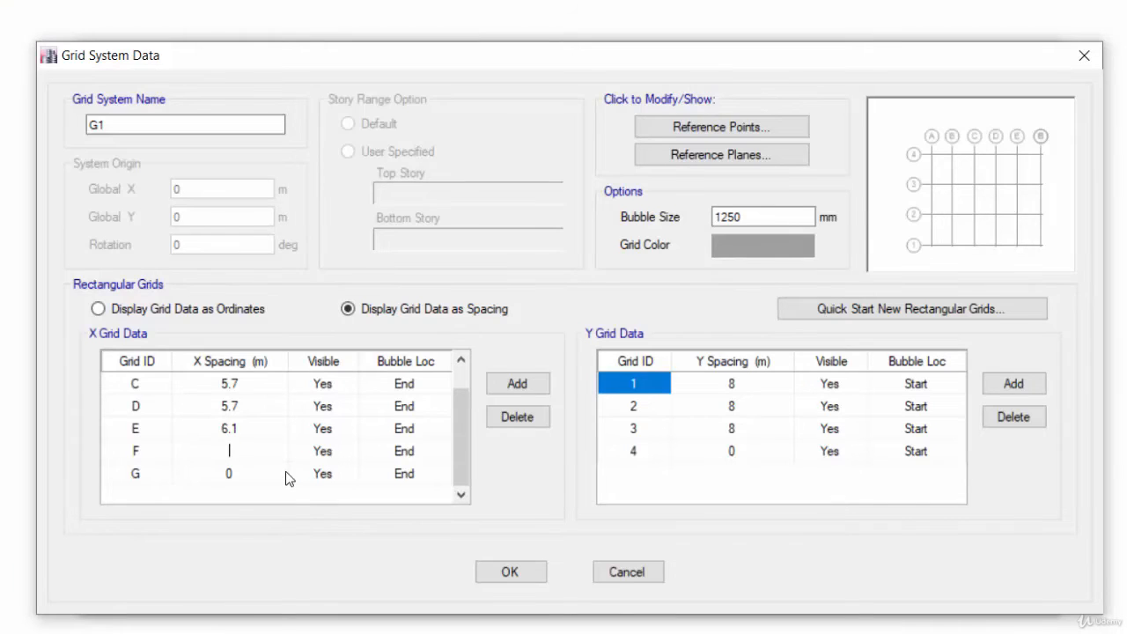
text(5.45)
click(257, 479)
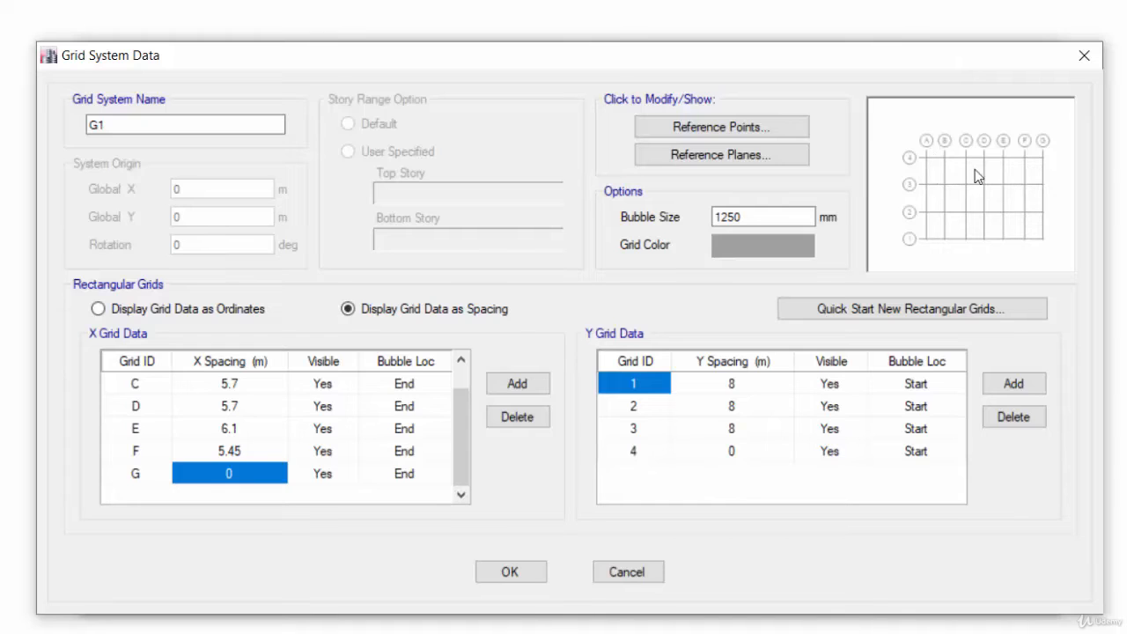
Following the AutoCAD plan's vertical dimensions, set the Y spacing to 6.95 m for grid 1 and 7.1 m for grid 2
click(766, 385)
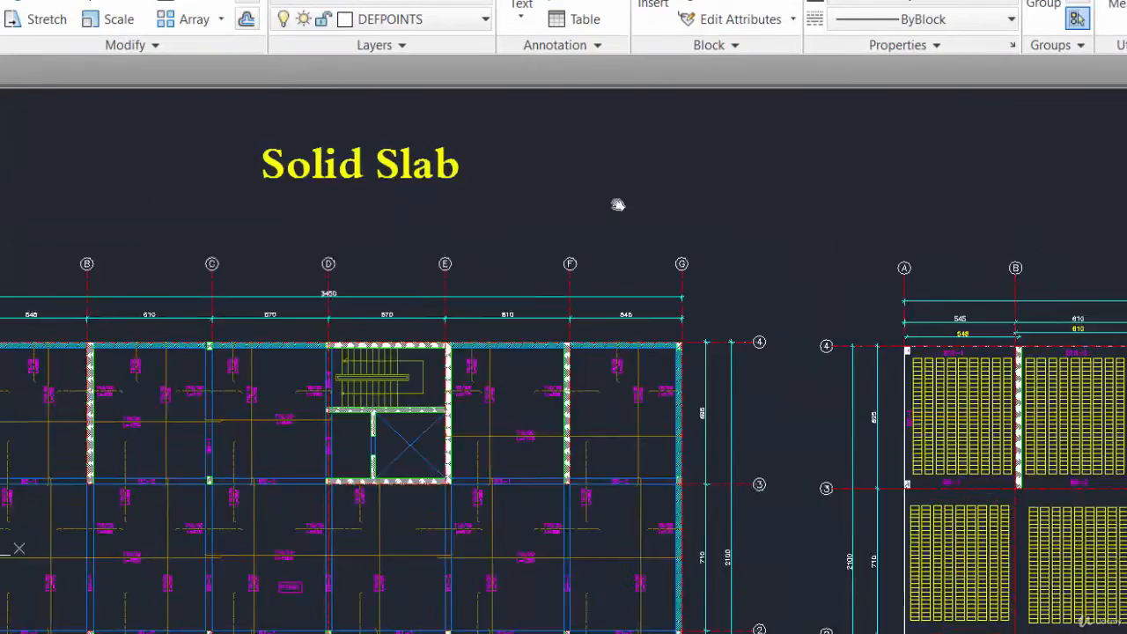
middle_drag(396, 358, 619, 205)
scroll(152, 236, up, 6)
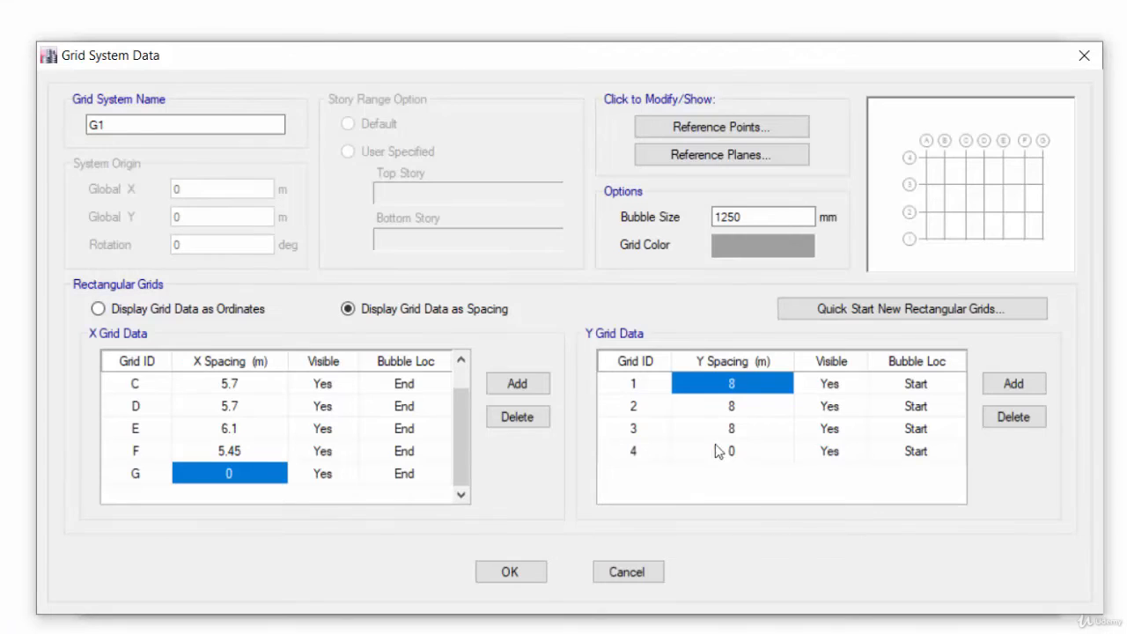
click(714, 379)
text(6.95)
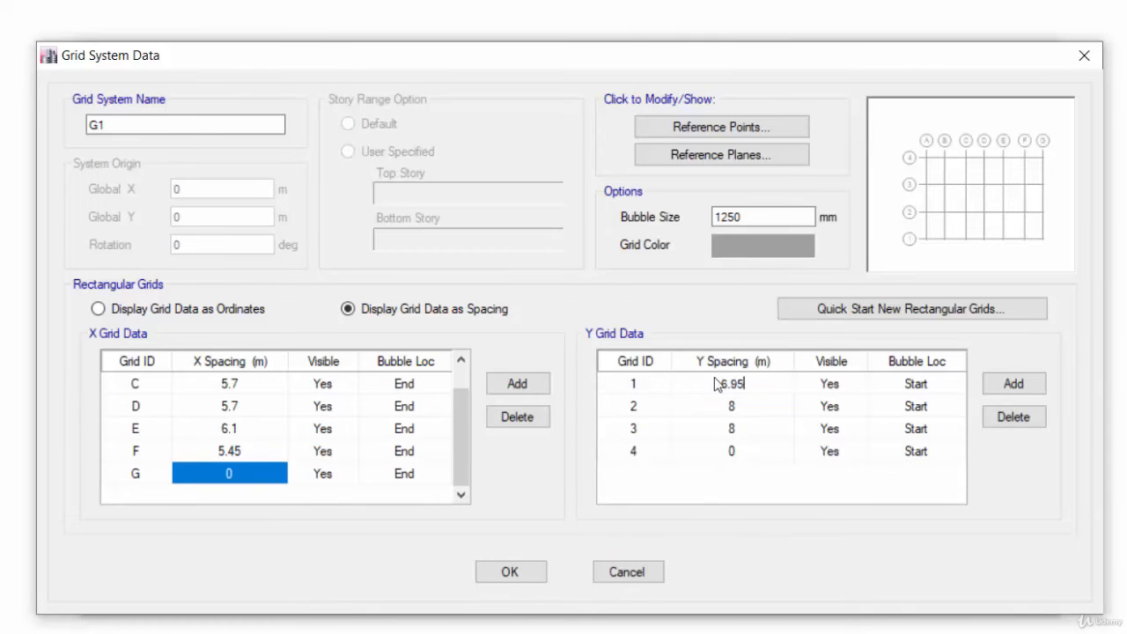
key(Return)
text(7.1)
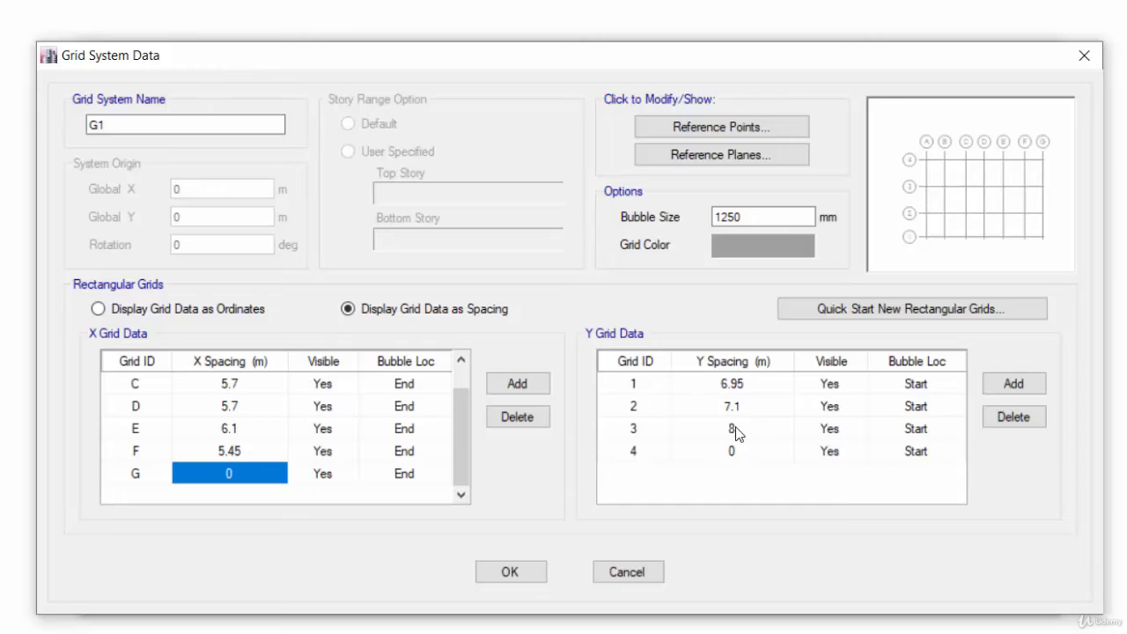
key(Return)
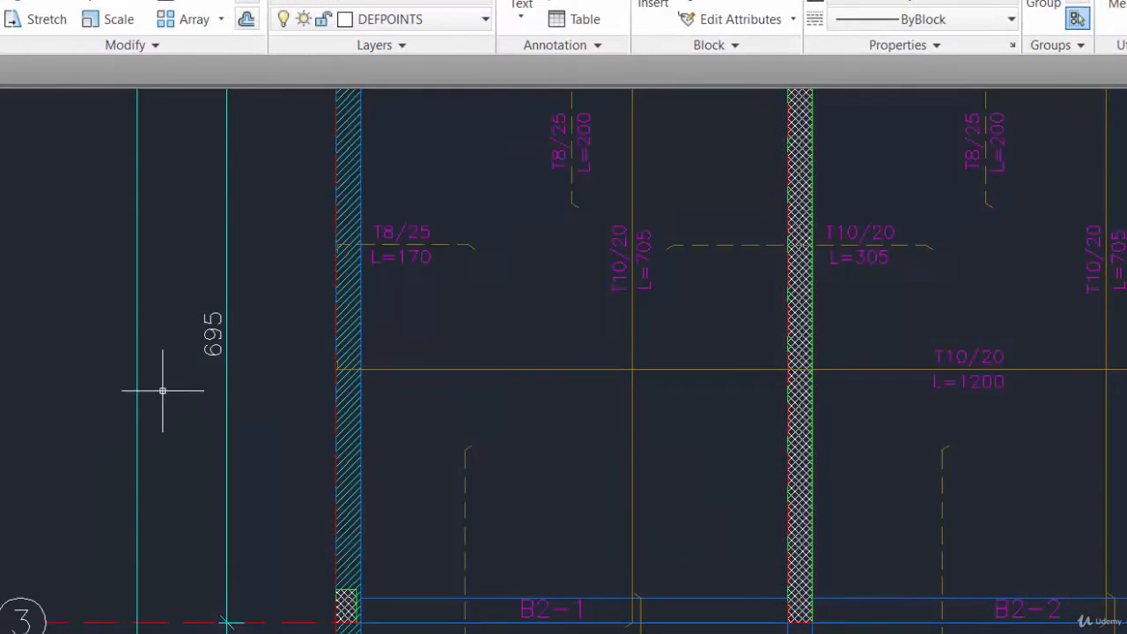
Check the remaining vertical axis dimensions on the AutoCAD plan and set grid 3's Y spacing to 6.95 m
scroll(163, 390, down, 5)
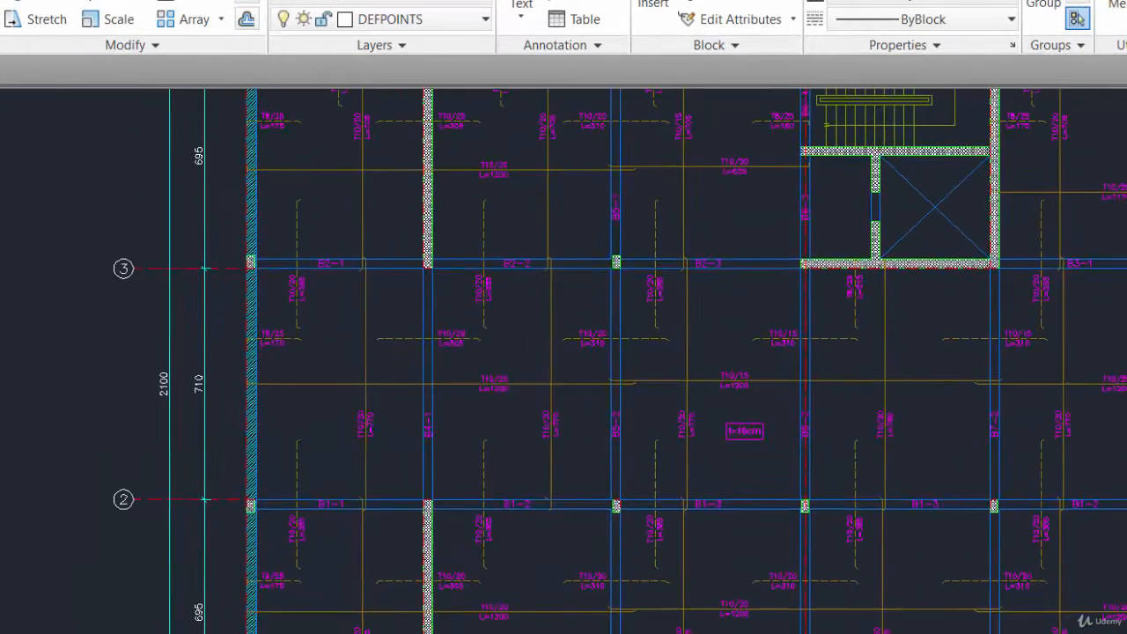
scroll(214, 398, up, 5)
mouse_move(214, 398)
middle_down()
mouse_move(249, 630)
mouse_move(270, 433)
middle_up()
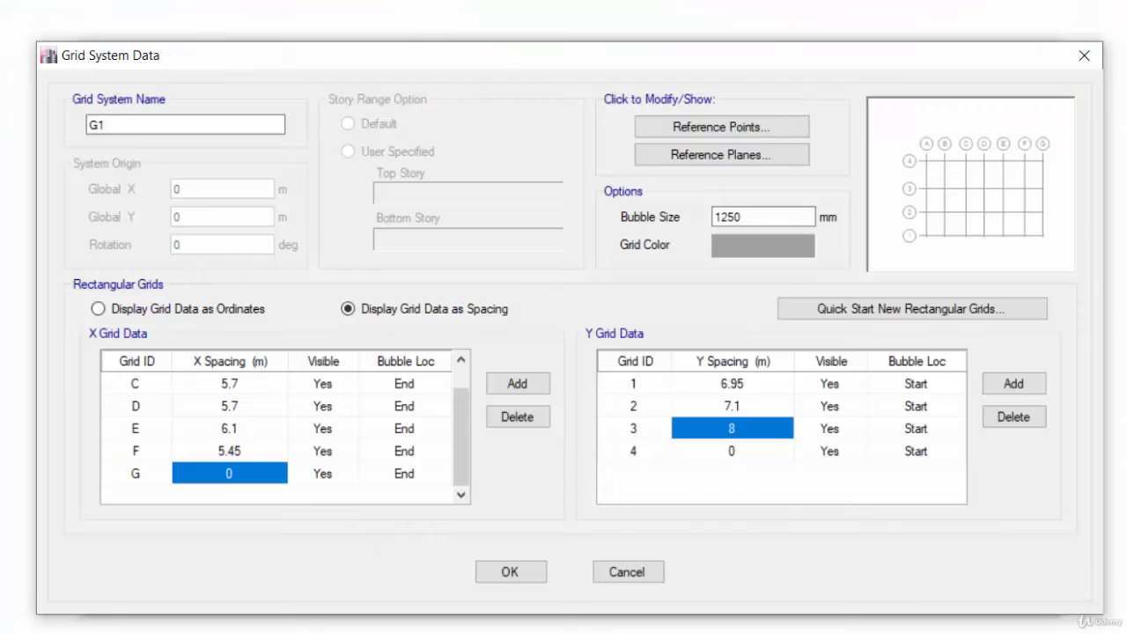
click(734, 423)
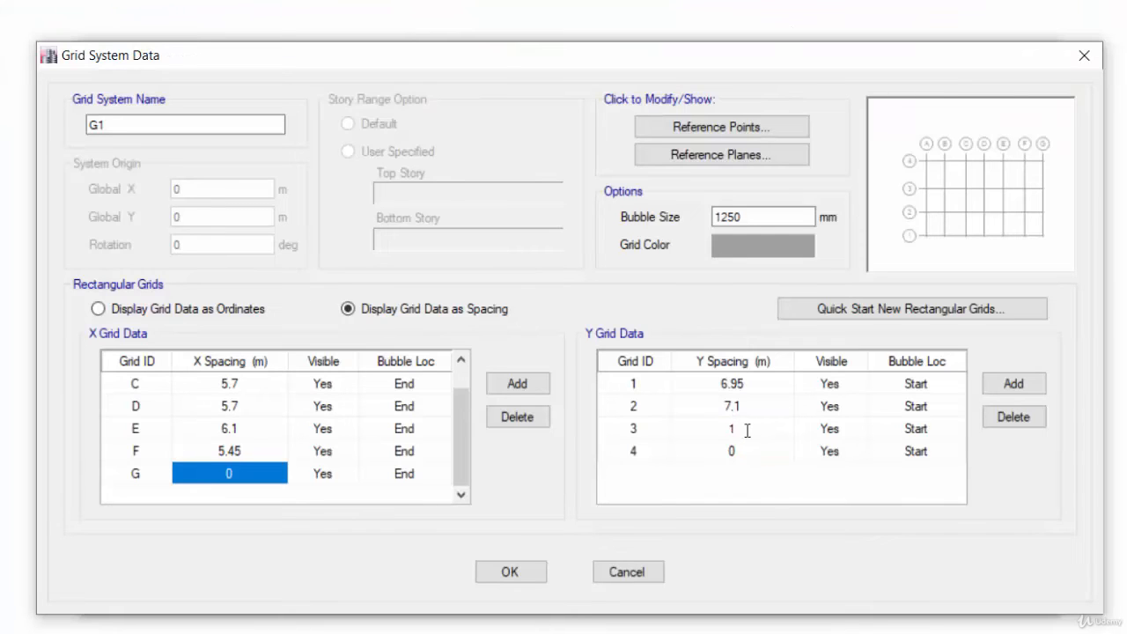
text(16.)
key(BackSpace)
key(BackSpace)
text(95)
click(752, 400)
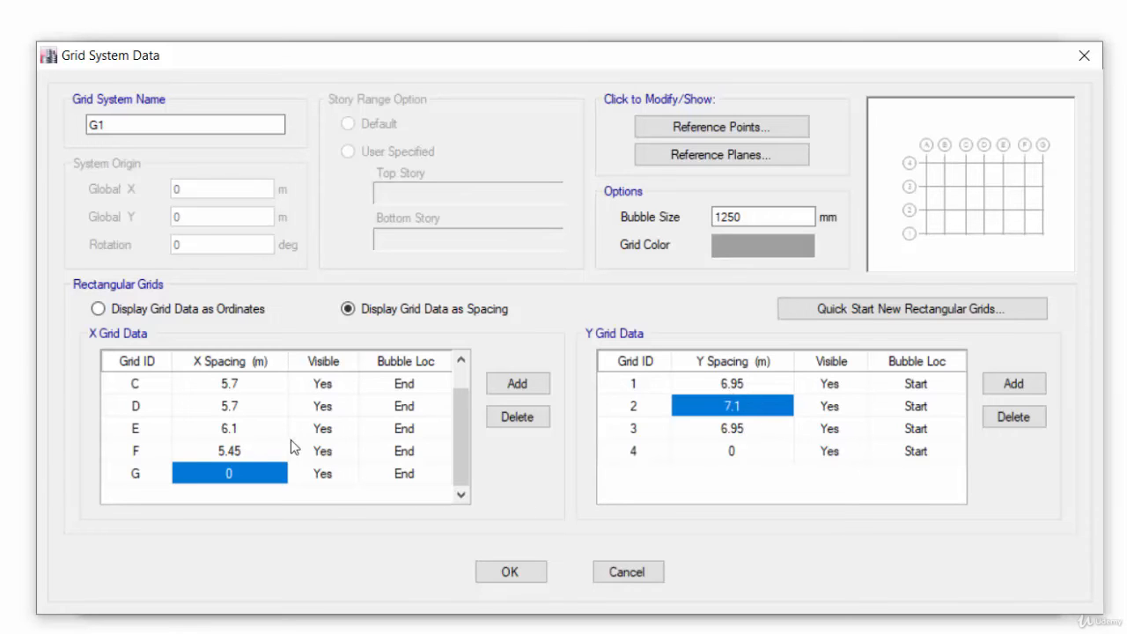
Accept the custom grid data and create the grid-only model with 16 stories
click(746, 456)
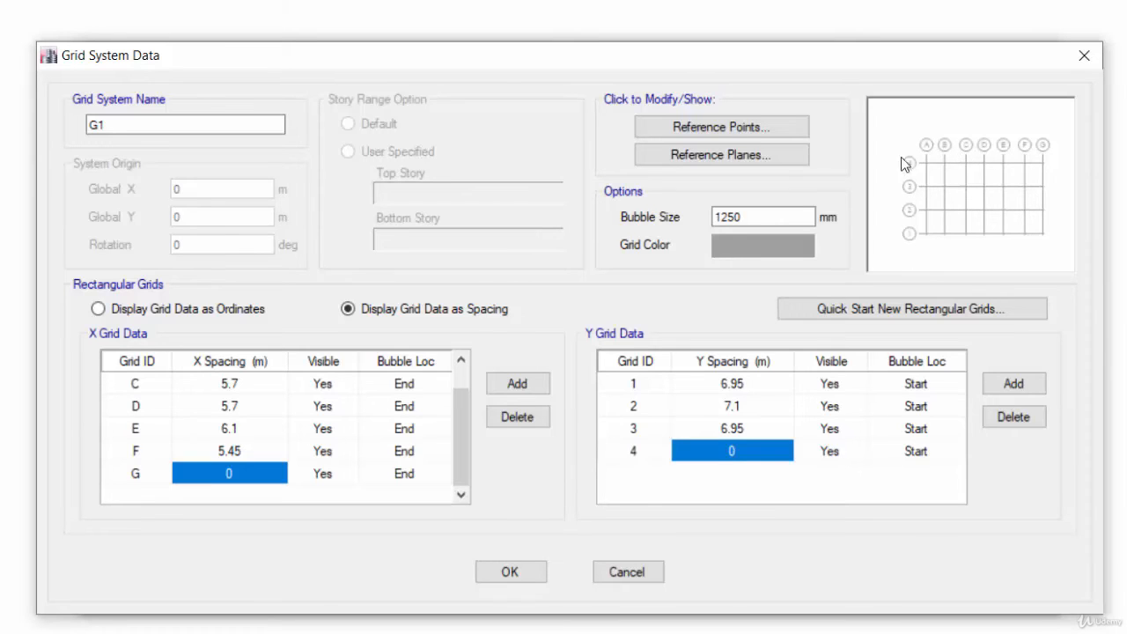
click(509, 573)
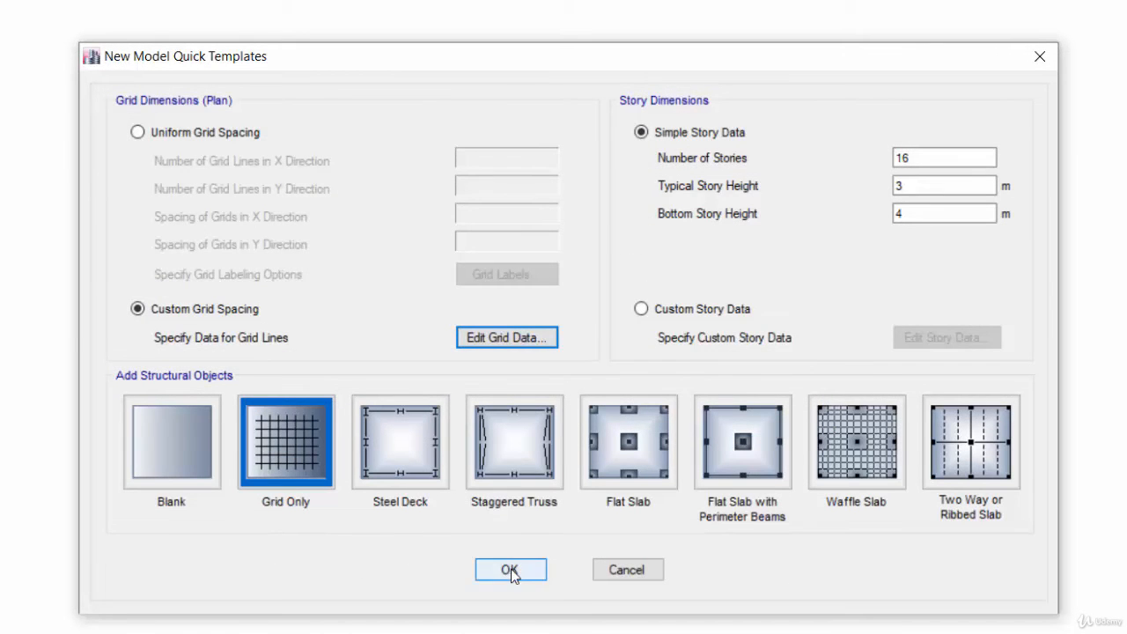
click(511, 570)
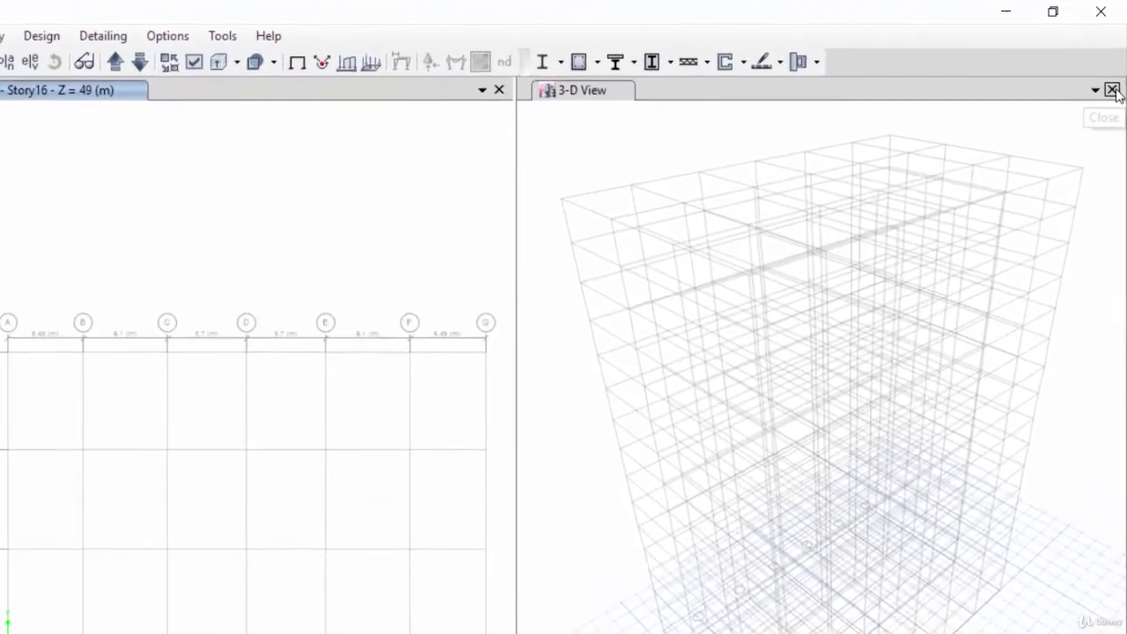
Close the 3-D view and switch the remaining plan view to Story1
click(1112, 90)
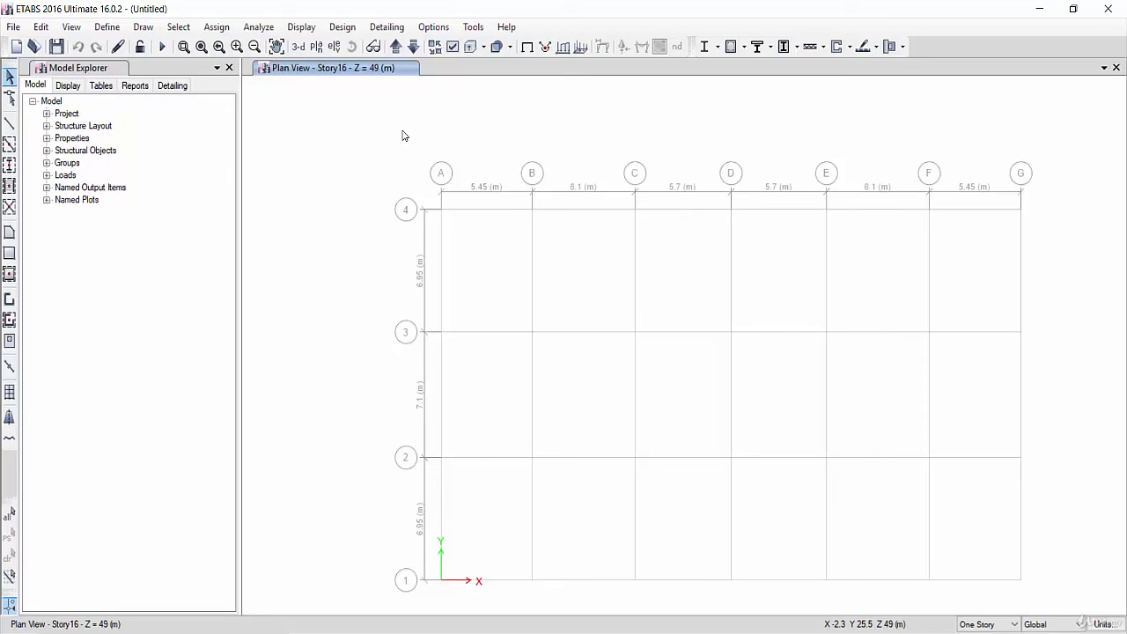
click(316, 47)
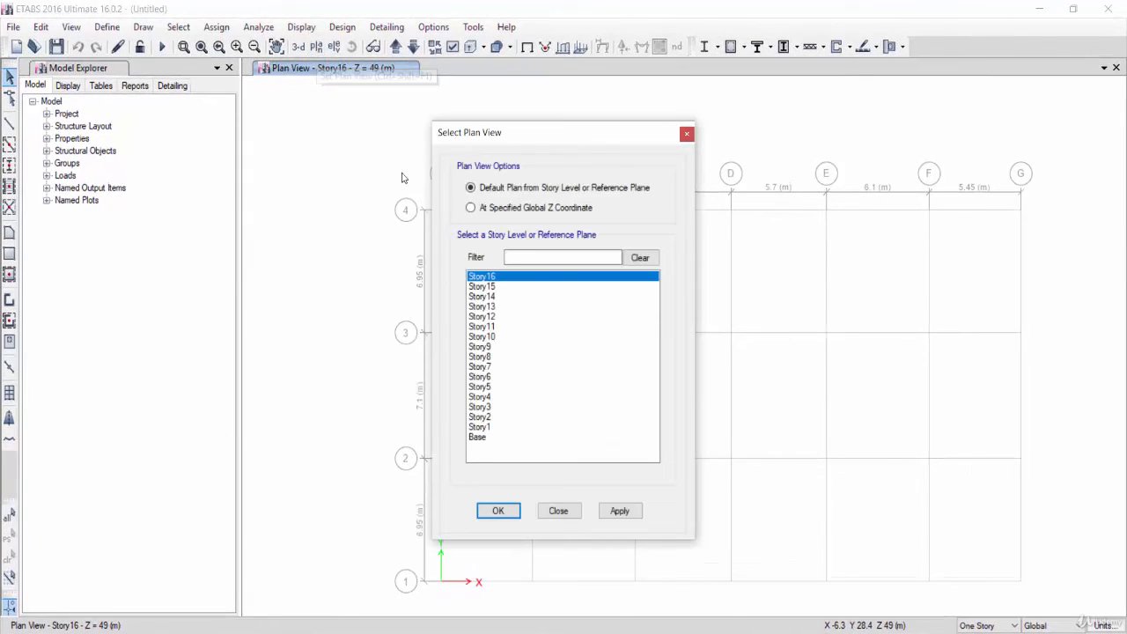
click(489, 417)
click(487, 427)
click(499, 511)
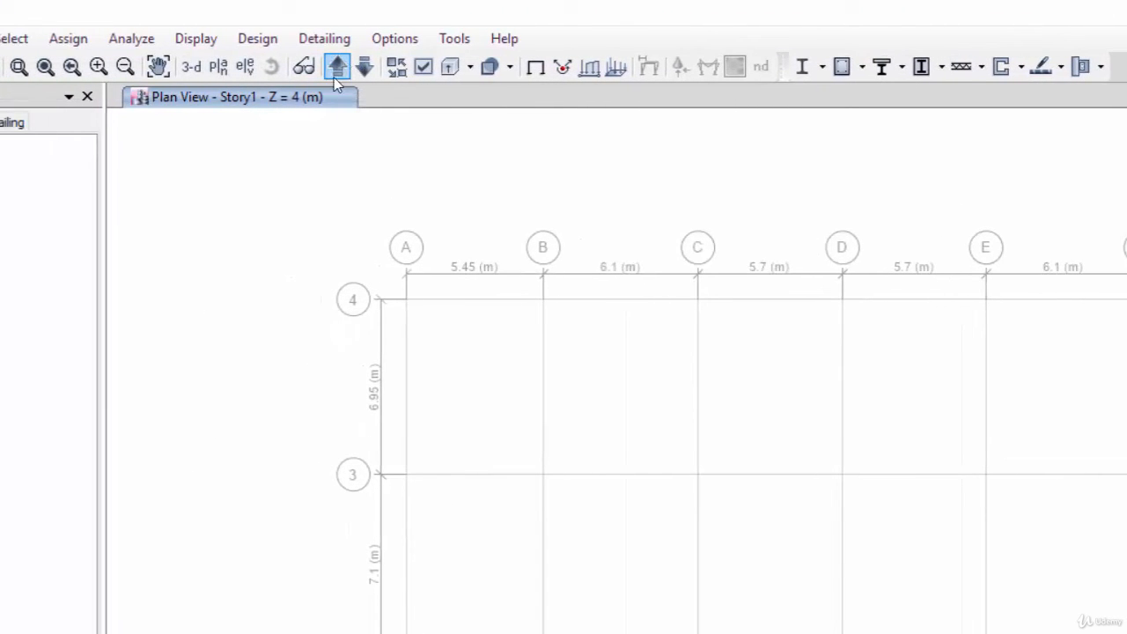
Move the plan view up one level to Story2 and back down to Story1
click(338, 68)
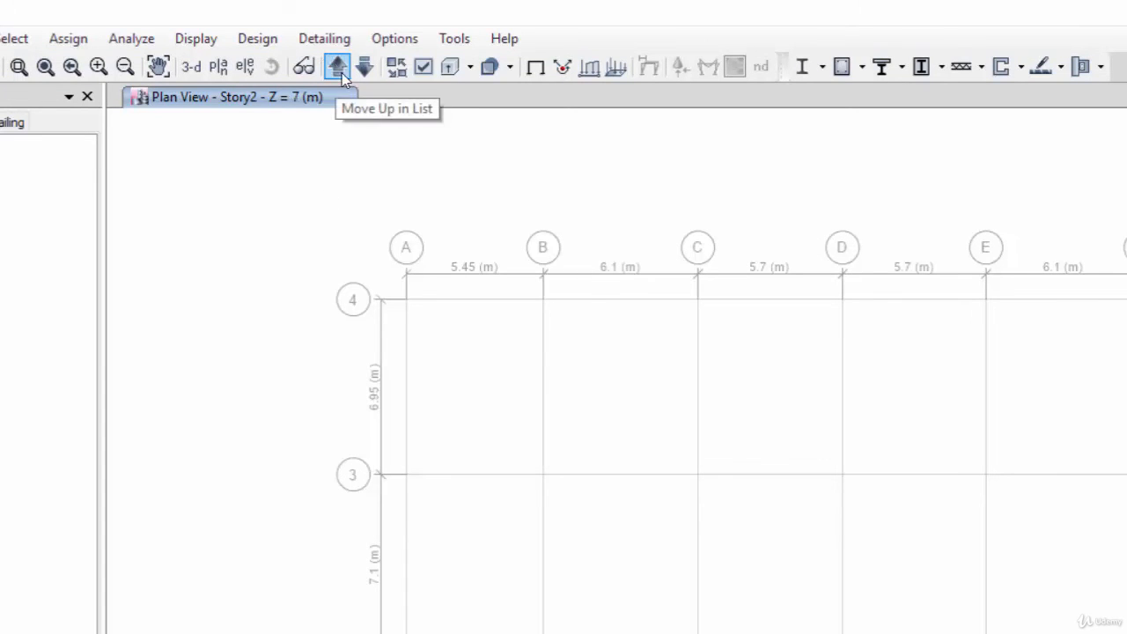
click(364, 66)
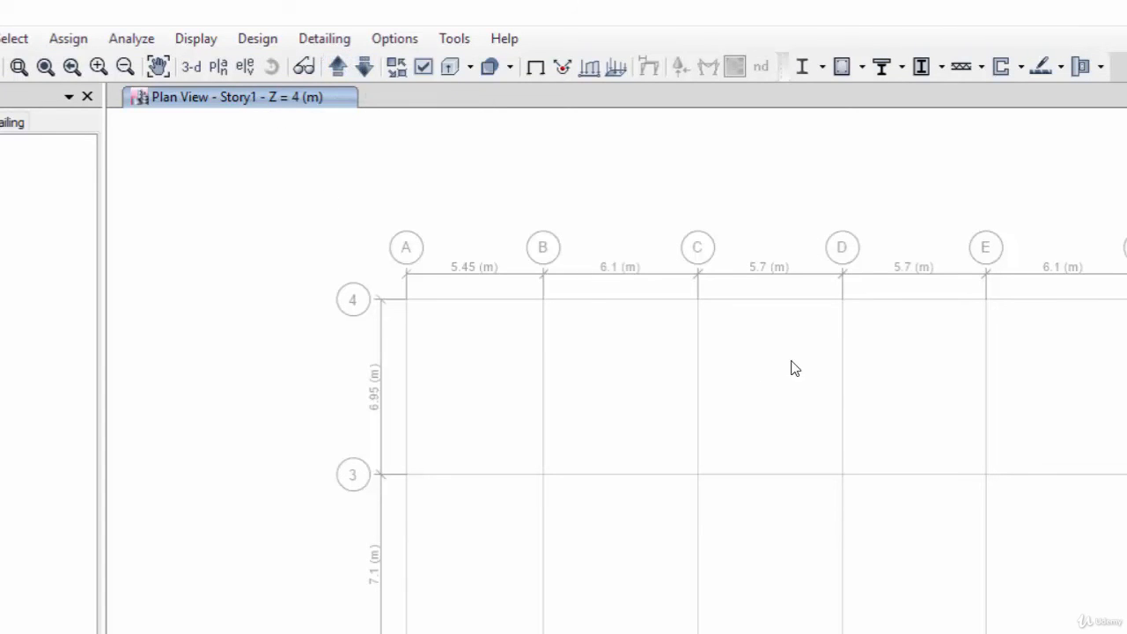